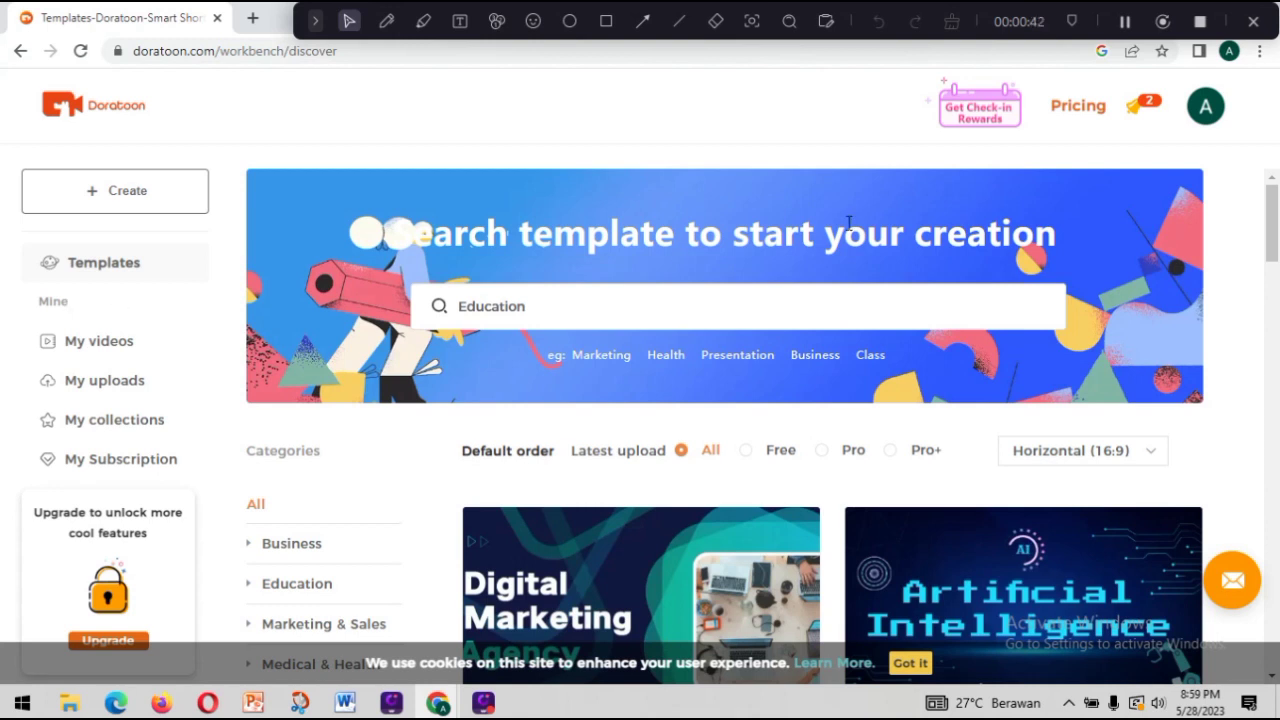
Create a new blank video project in the Horizontal 16:9 format.
mouse_move(1198, 120)
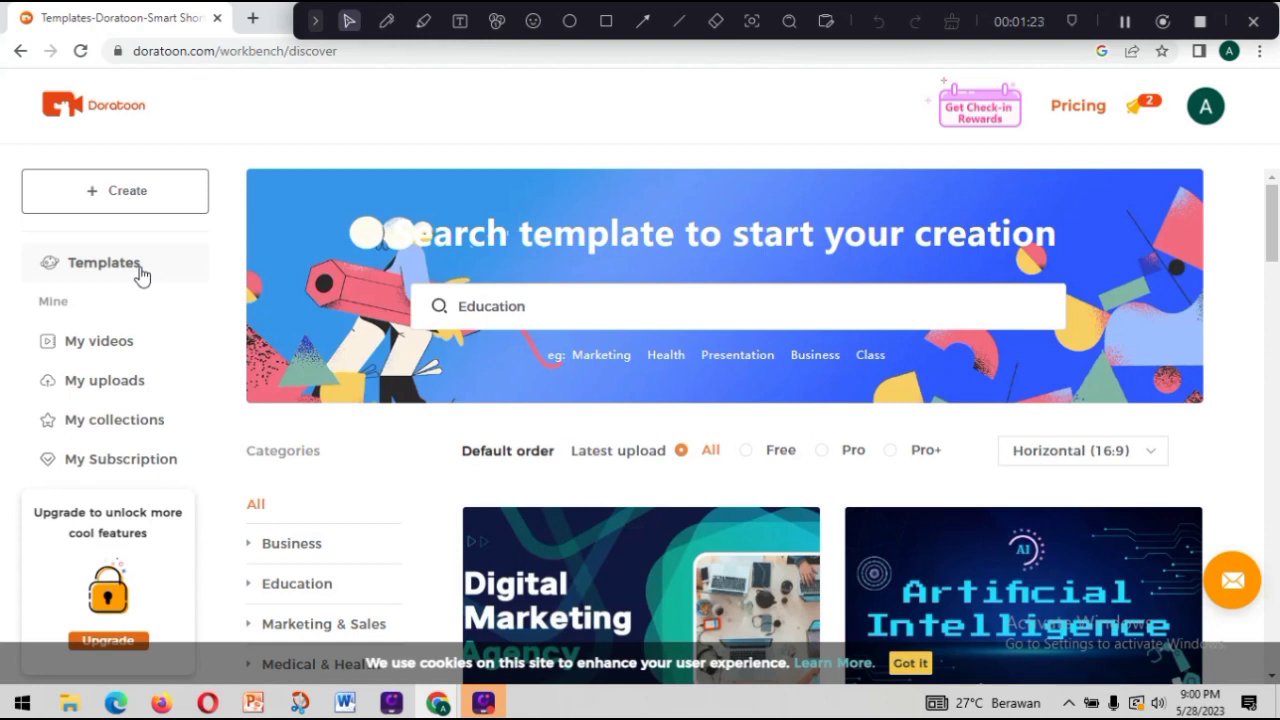
left_click(161, 203)
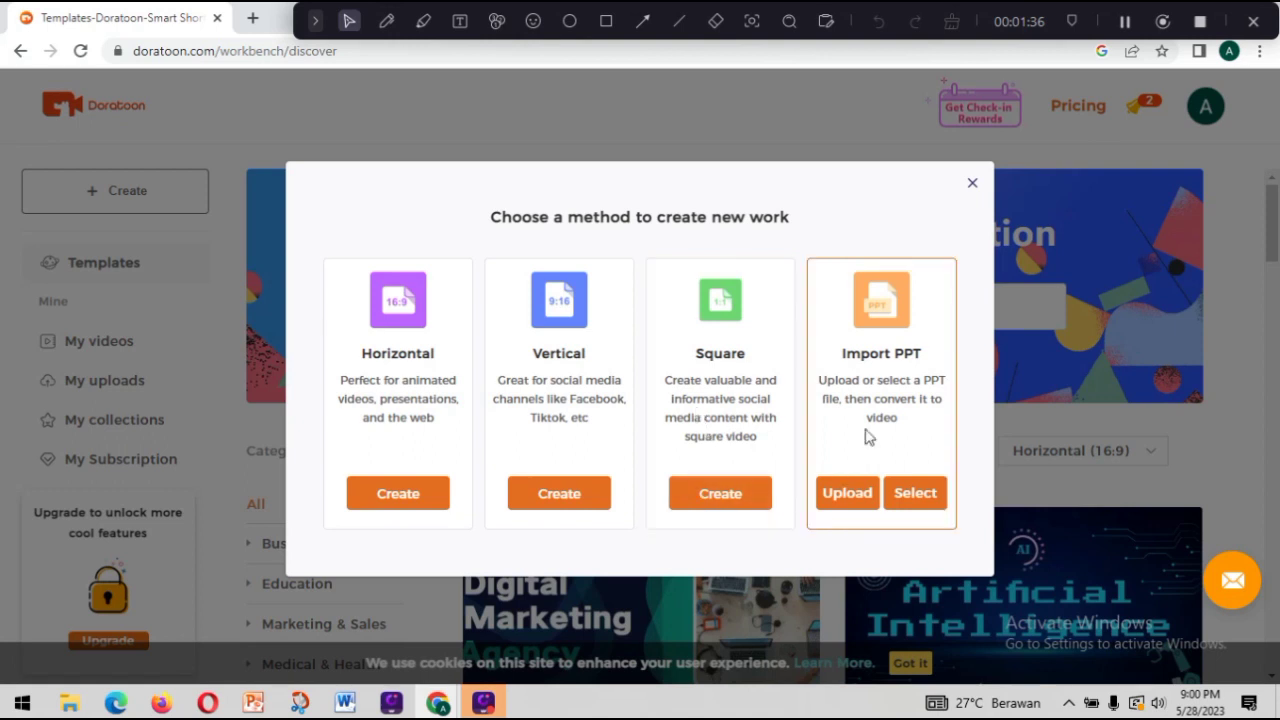
left_click(421, 491)
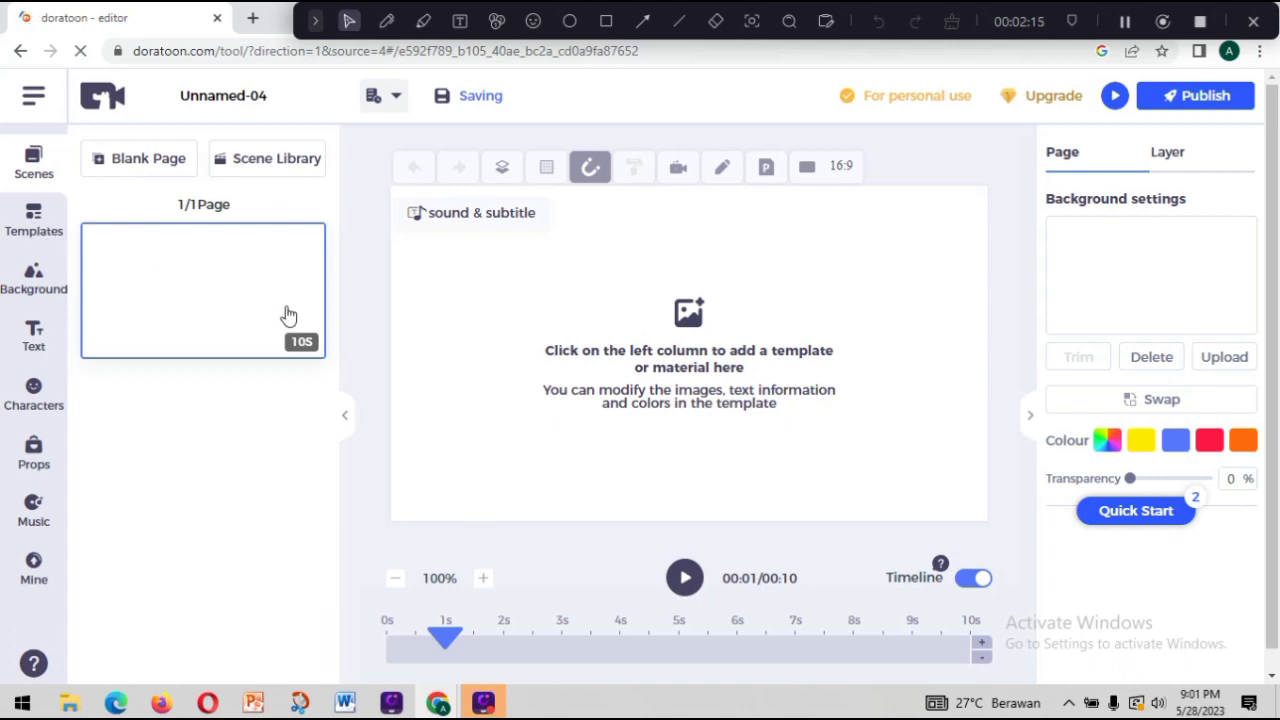
Apply the Education classroom scene with the large green chalkboard and red desk from Animated Backgrounds to the page.
left_click(36, 224)
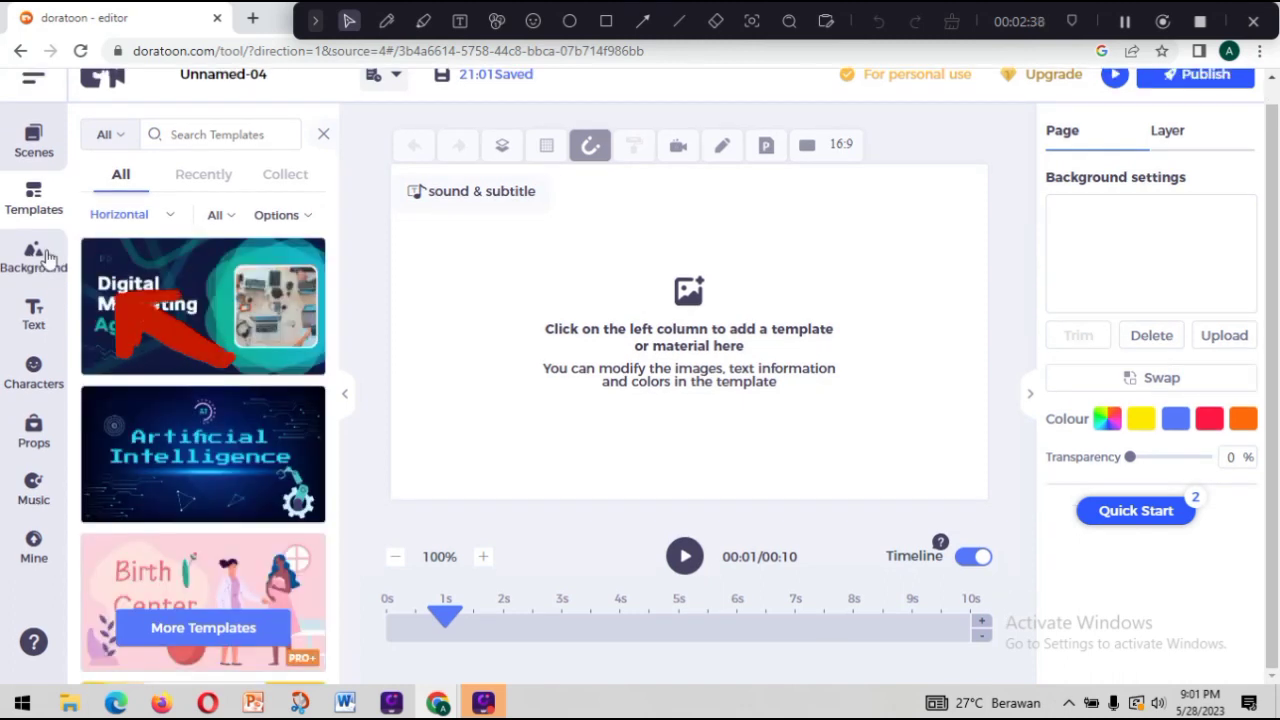
left_click(46, 257)
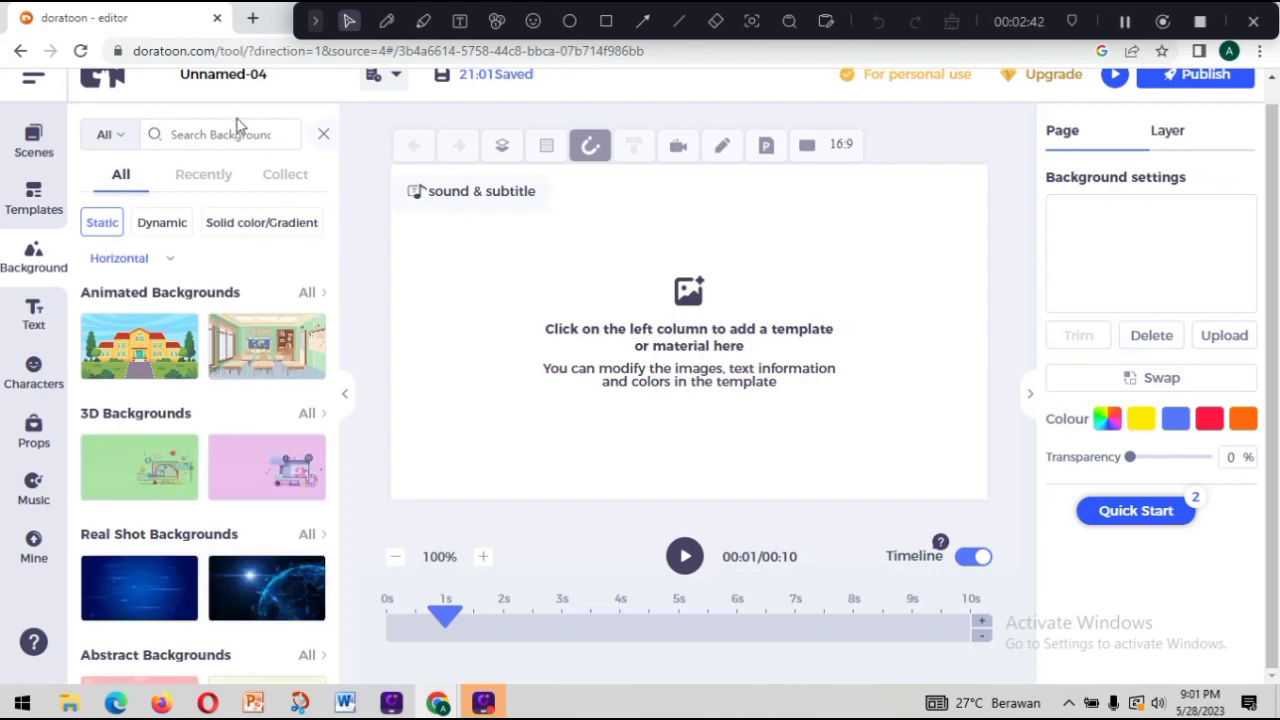
left_click(308, 295)
left_click(229, 257)
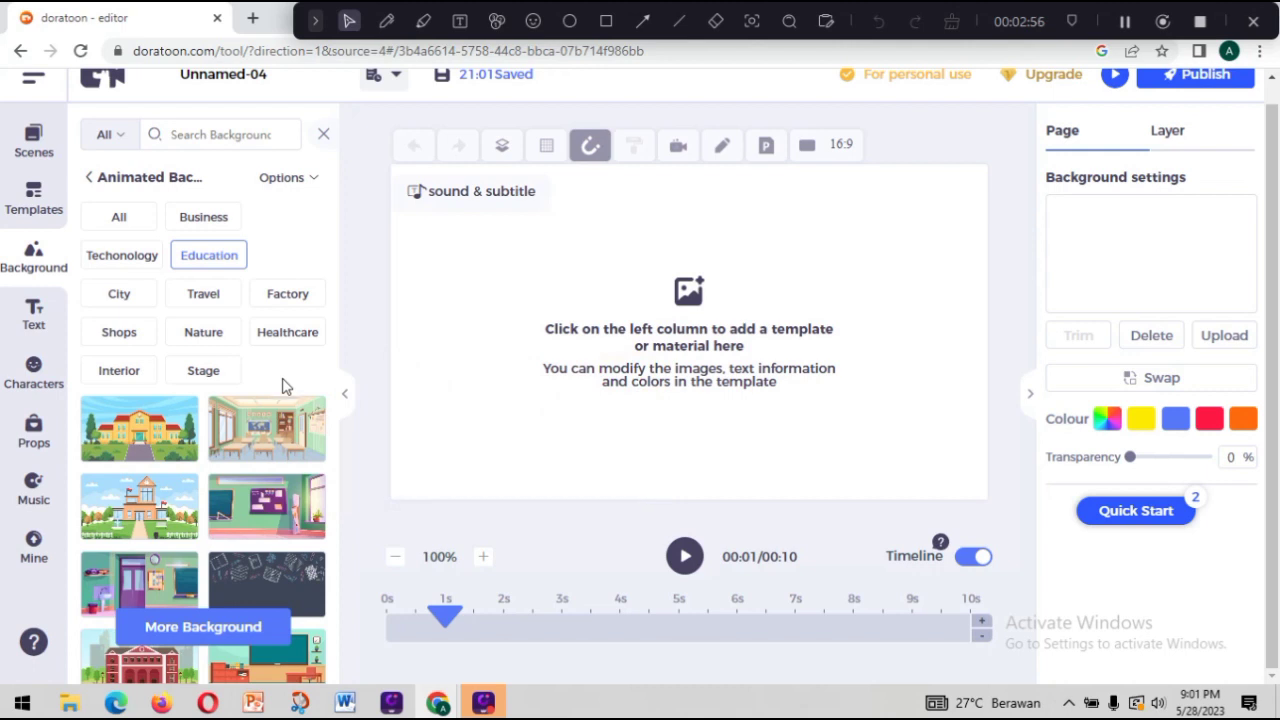
left_click(272, 668)
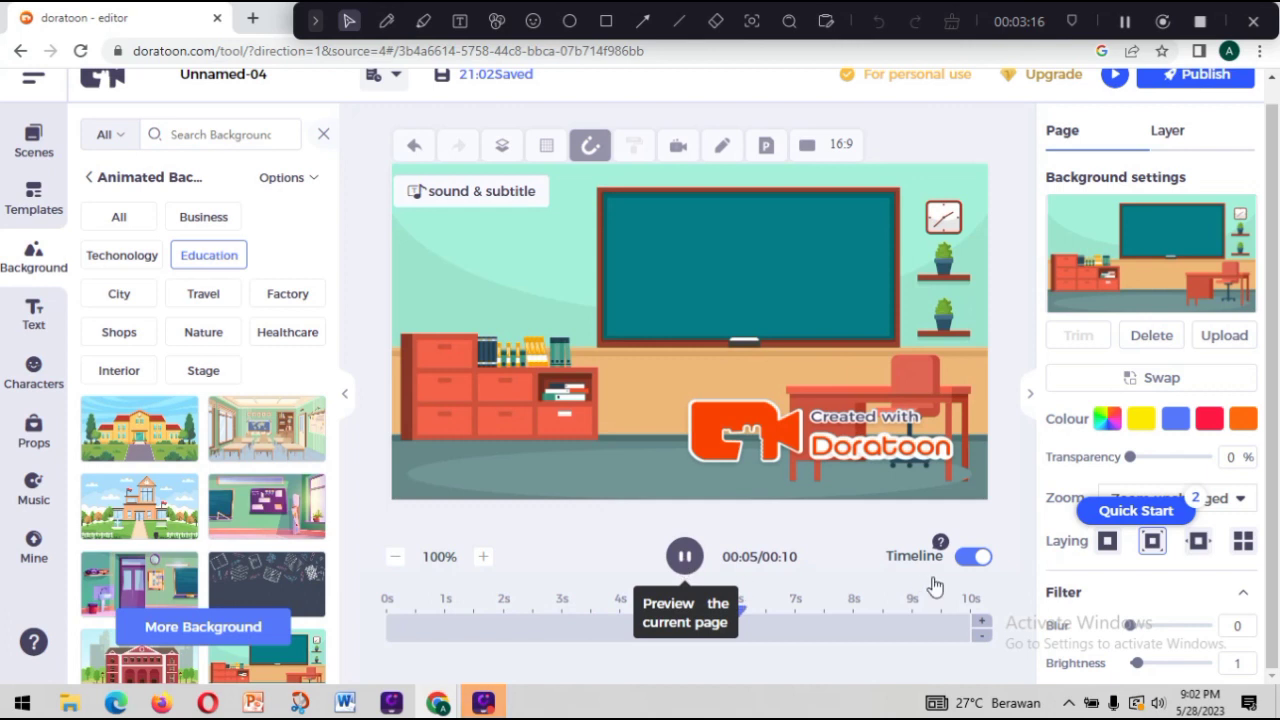
Stop the page preview and return the timeline playhead to the 1-second mark.
left_click(686, 558)
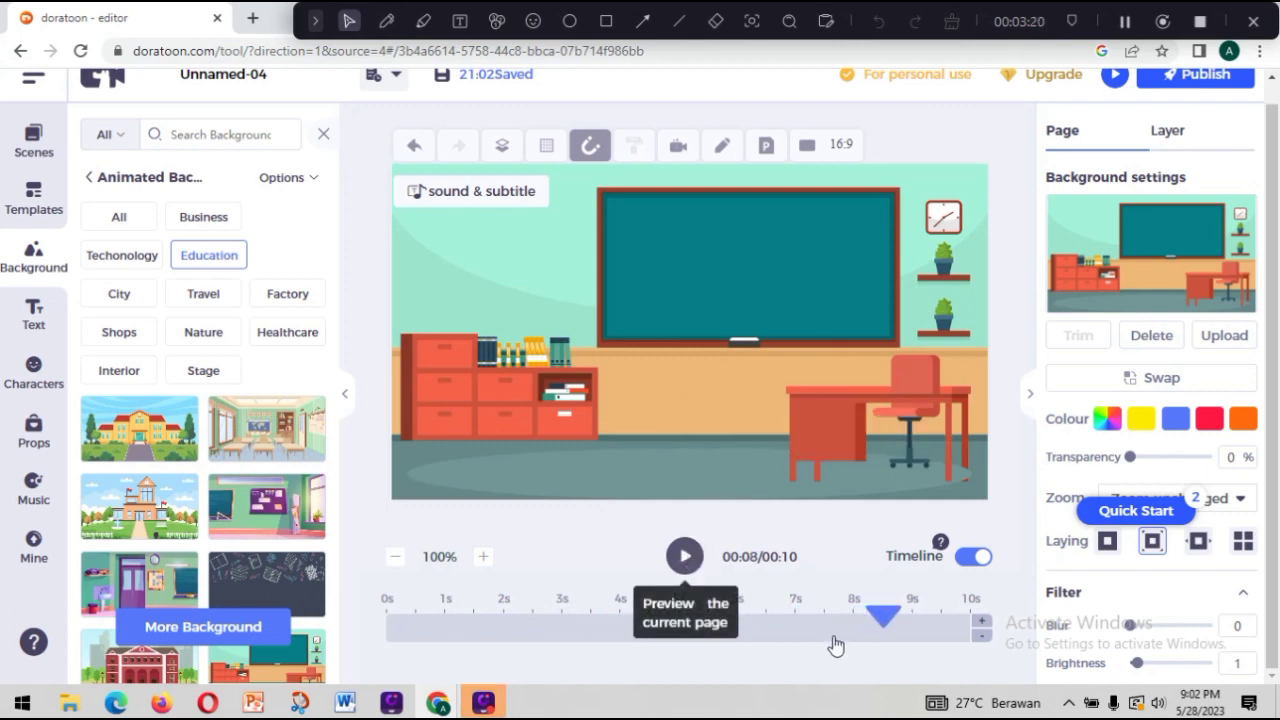
left_click_drag(880, 614, 820, 614)
left_click(614, 612)
left_click_drag(480, 616, 443, 620)
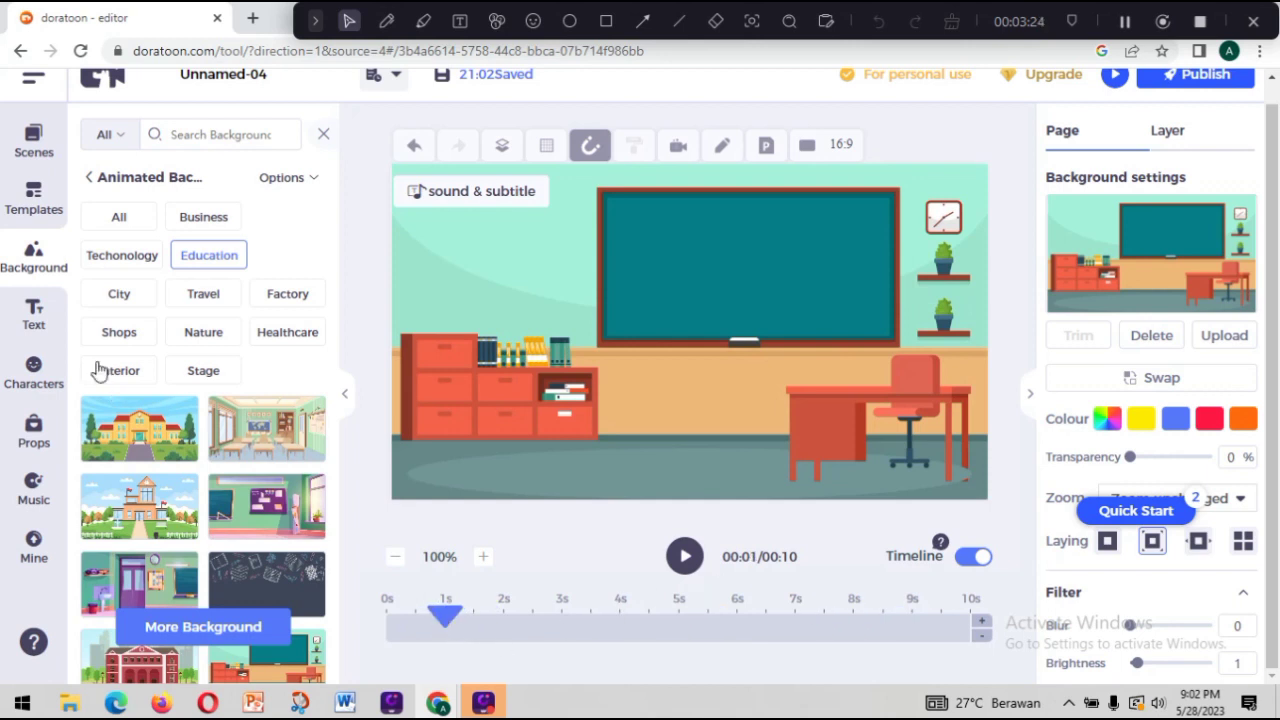
Add a title reading "Integral" and place it in the upper part of the chalkboard.
left_click(23, 320)
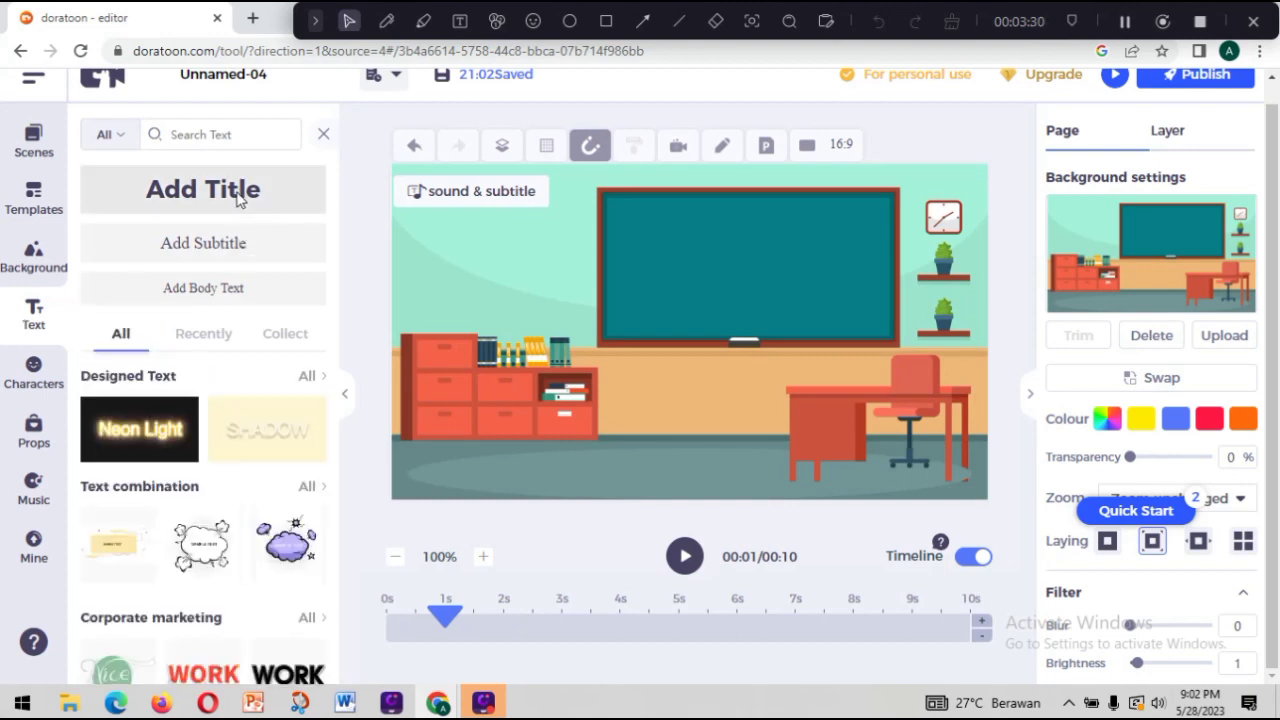
left_click(238, 199)
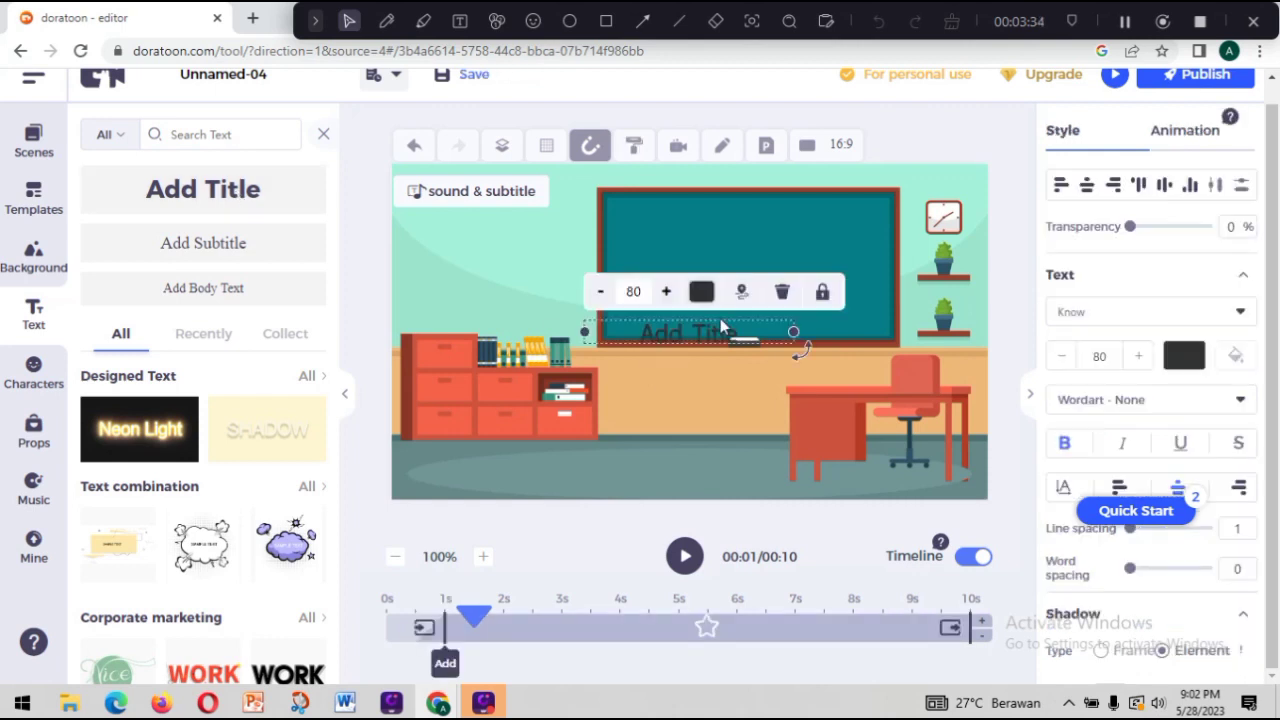
left_click_drag(720, 328, 786, 222)
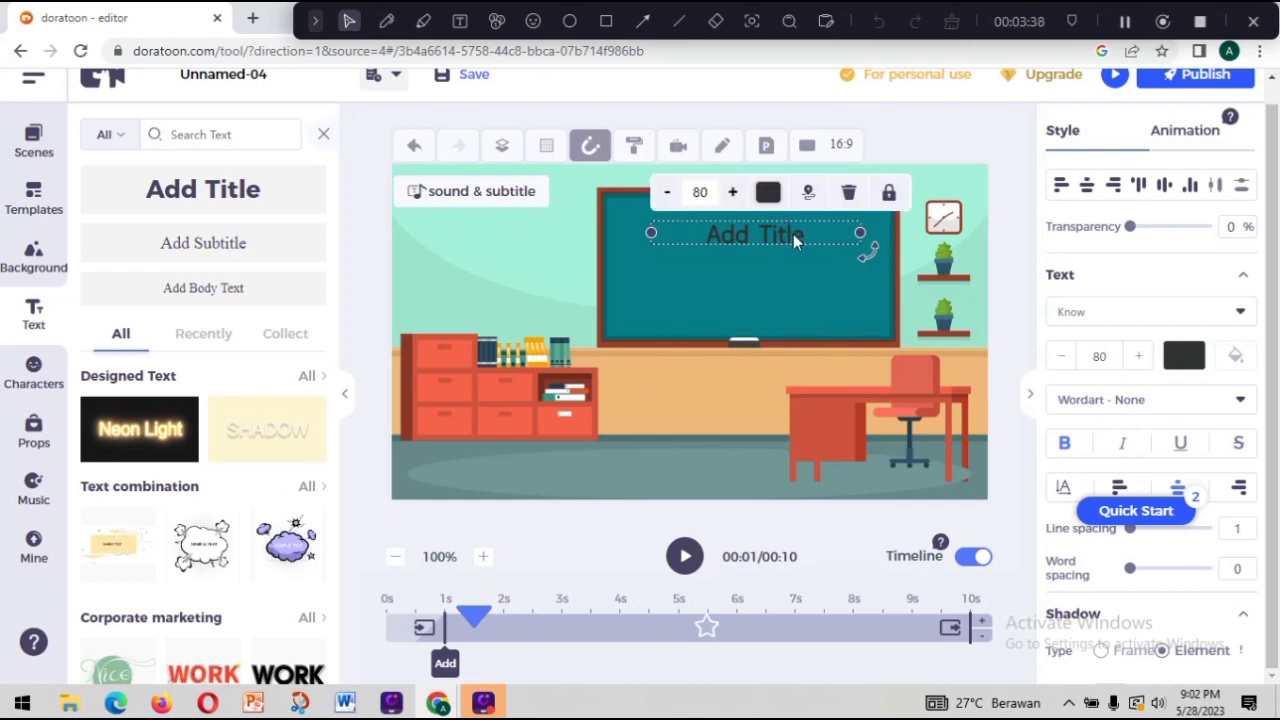
double_click(795, 240)
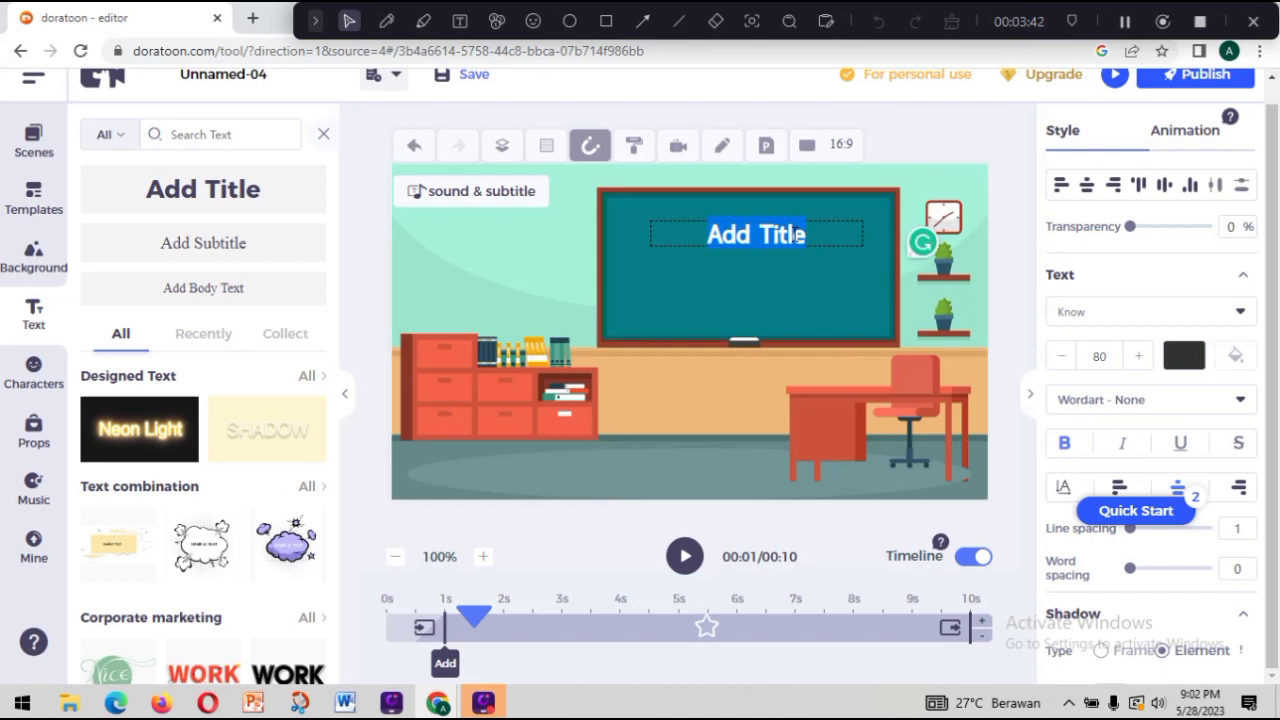
type("Integral")
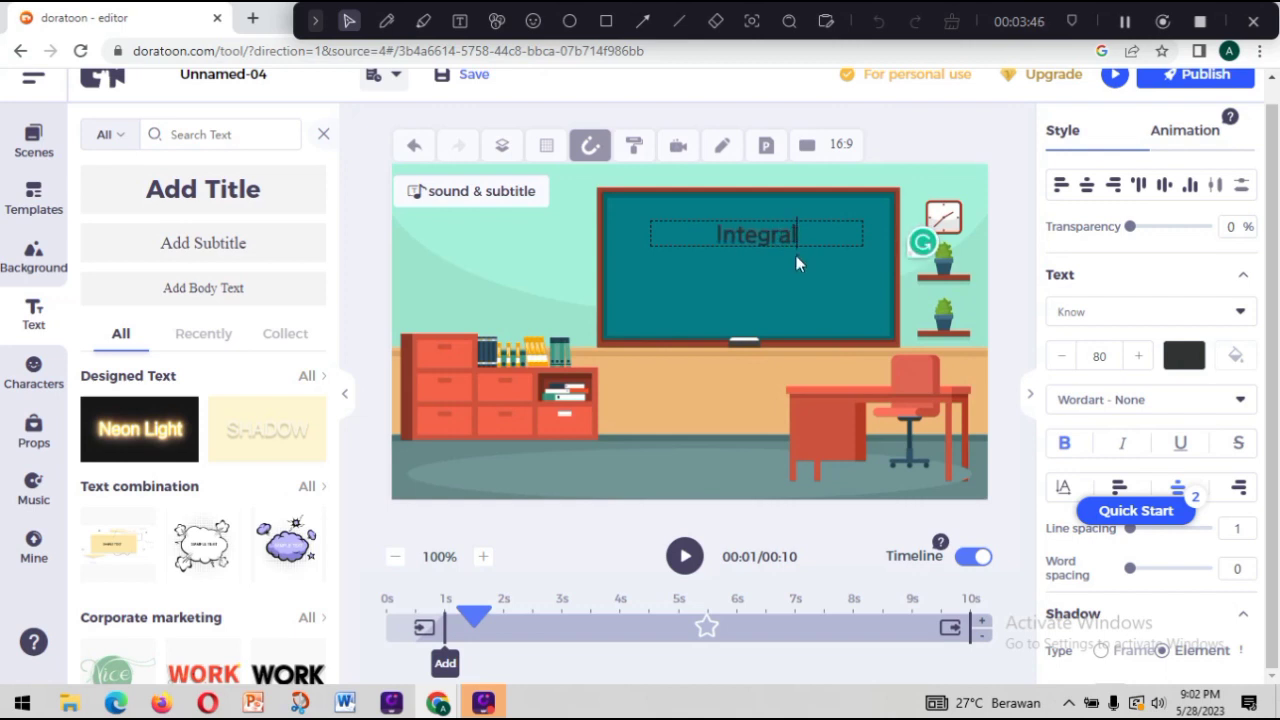
left_click(791, 277)
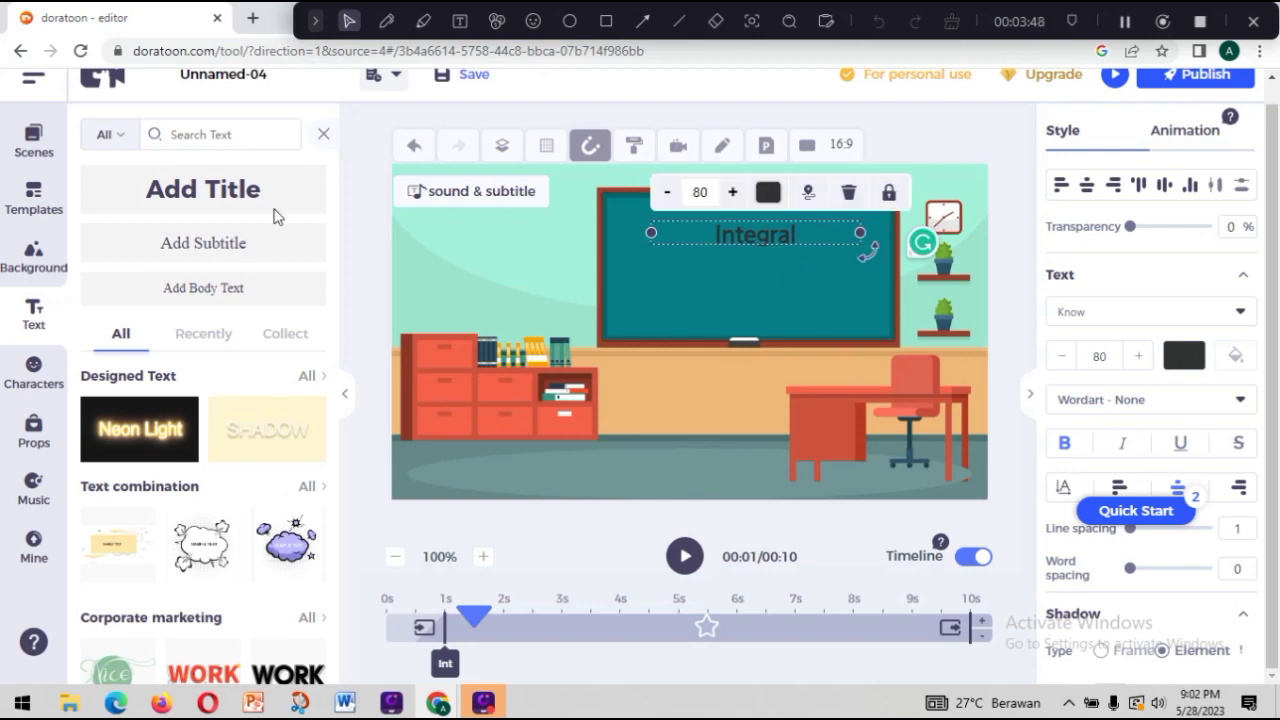
Add a subtitle reading "Kelas XI" and align it beneath the title on the chalkboard.
left_click(218, 246)
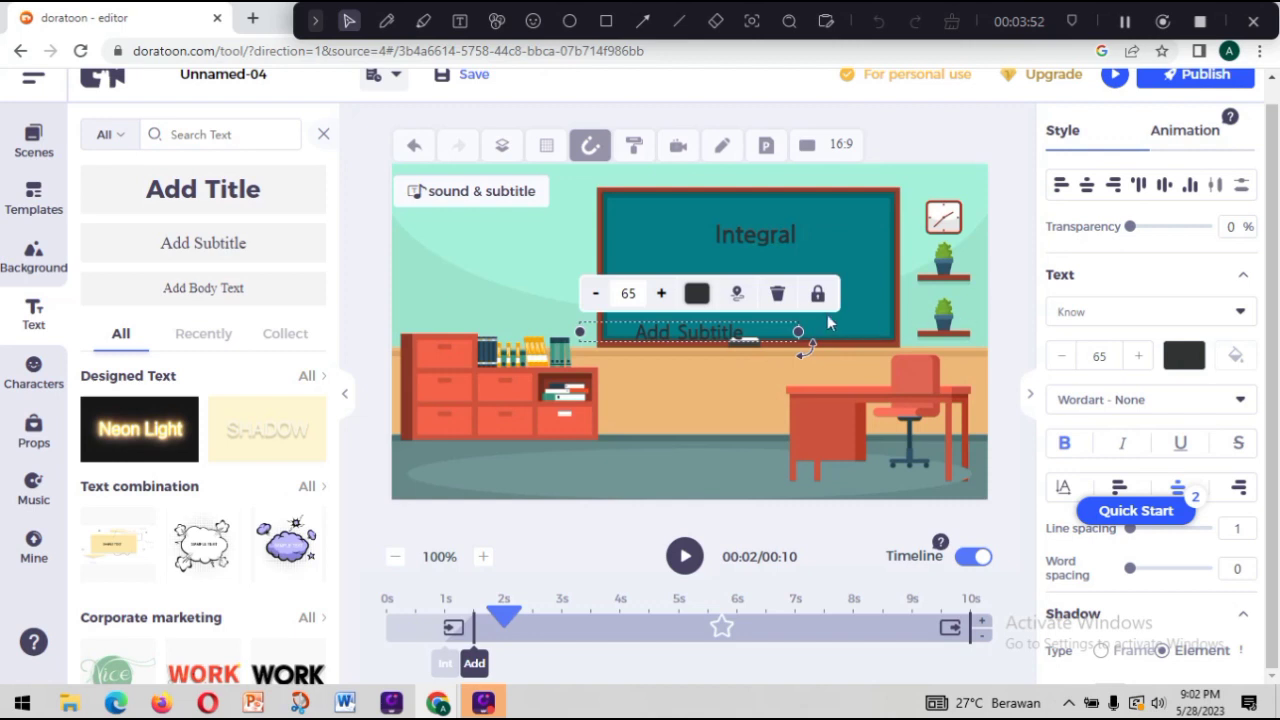
left_click(770, 322)
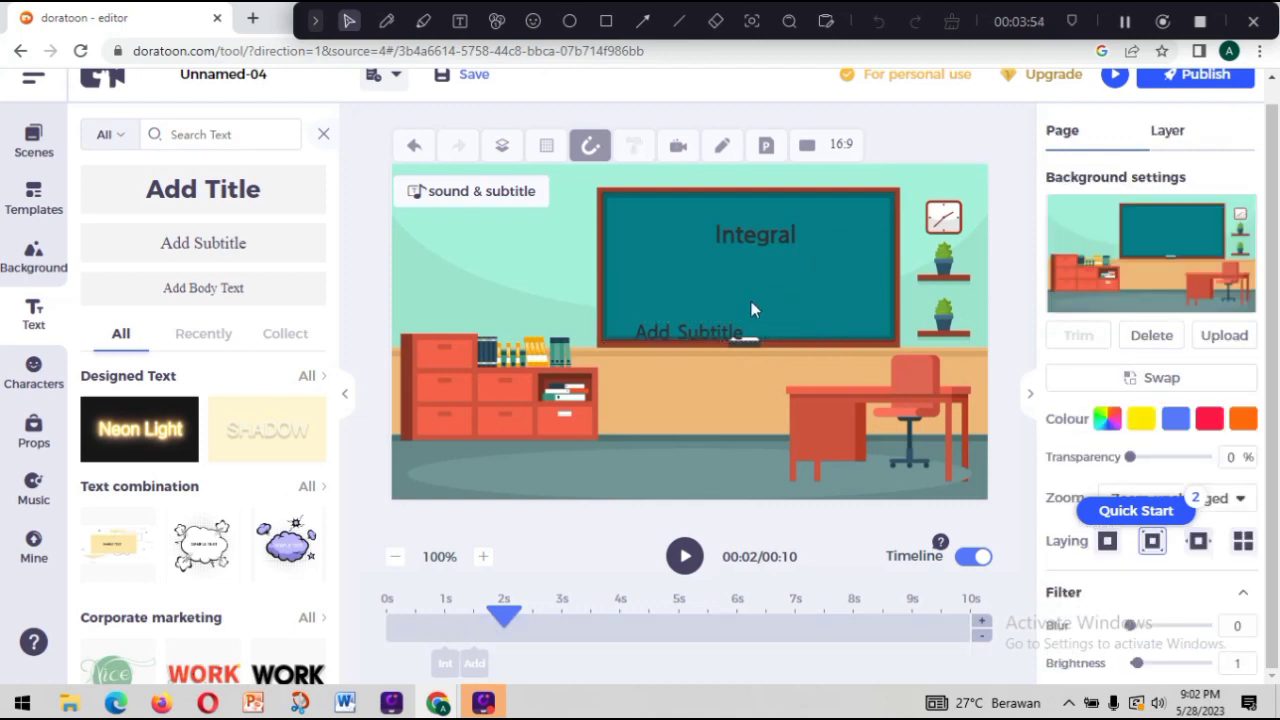
left_click(730, 324)
double_click(727, 336)
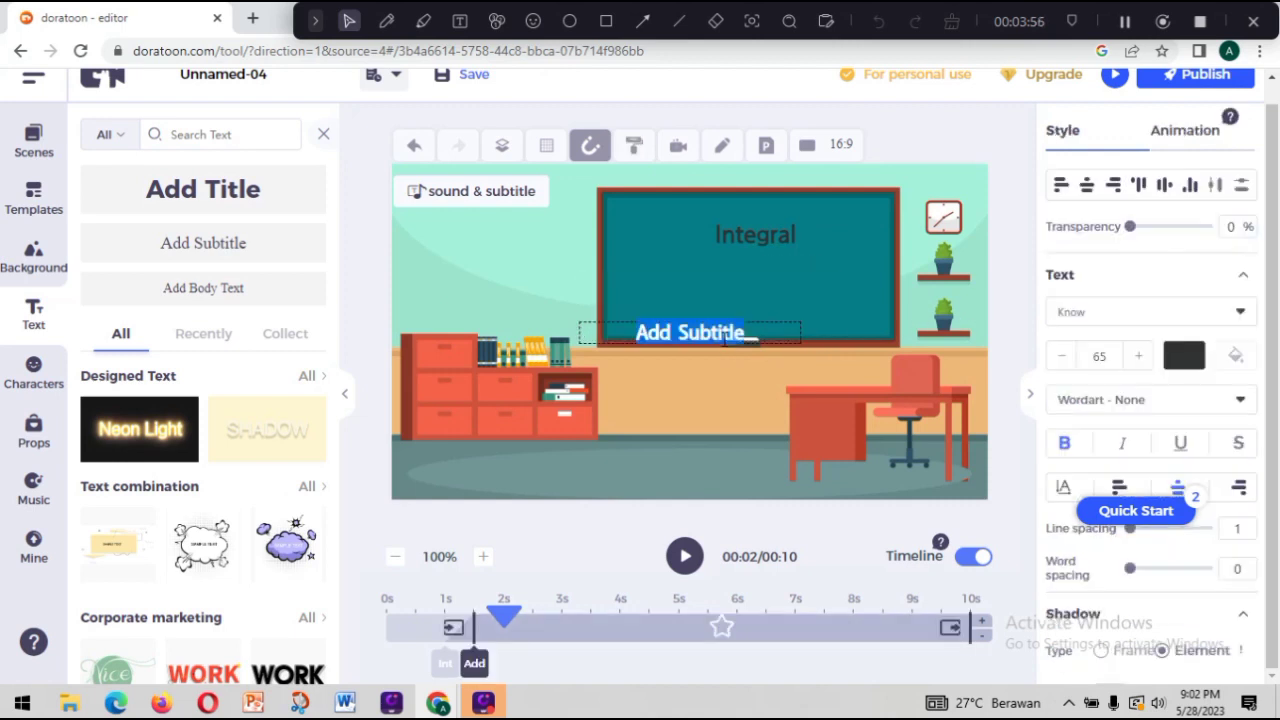
key("BackSpace")
type("X")
key("BackSpace")
type("Kelas XI")
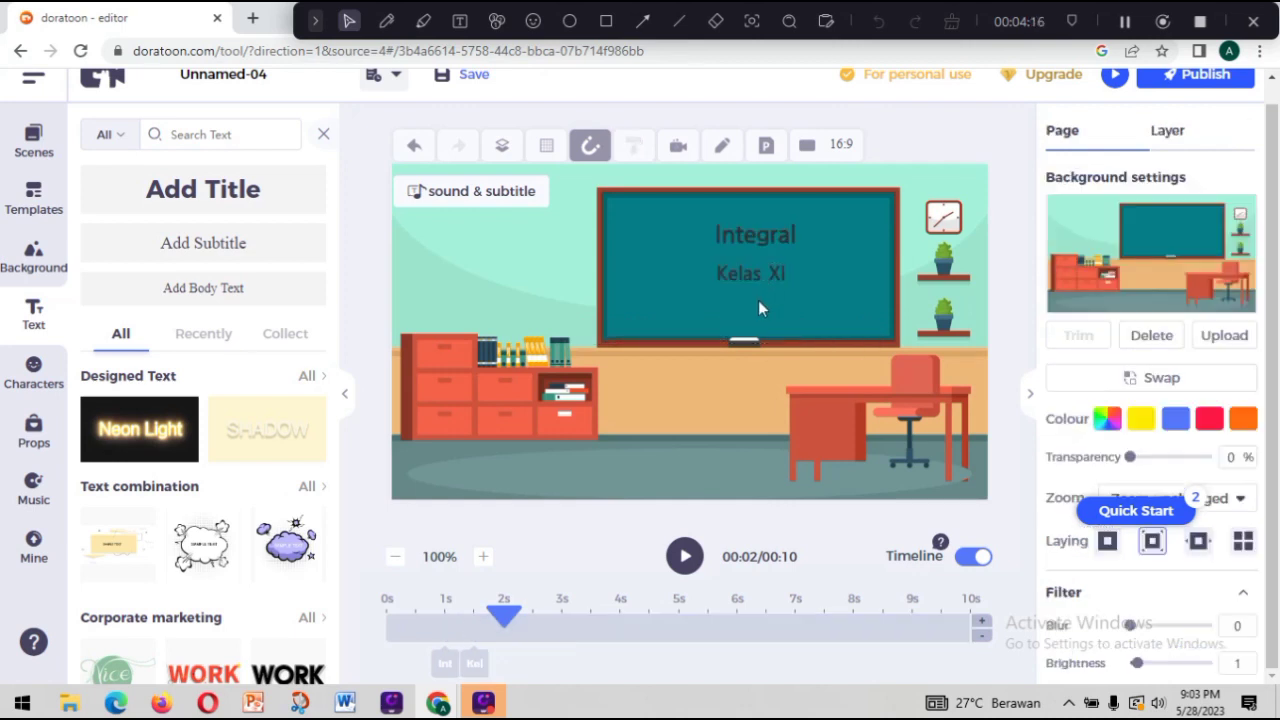
left_click(738, 284)
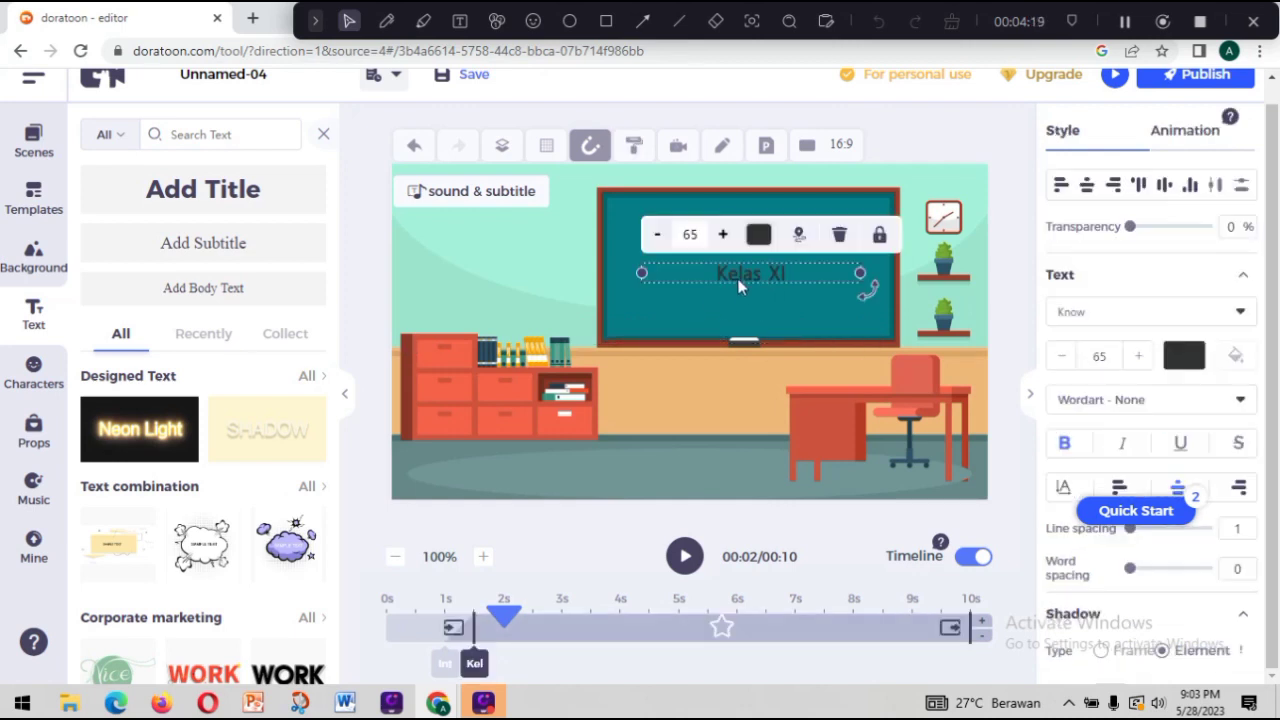
left_click_drag(756, 282, 762, 279)
left_click(490, 258)
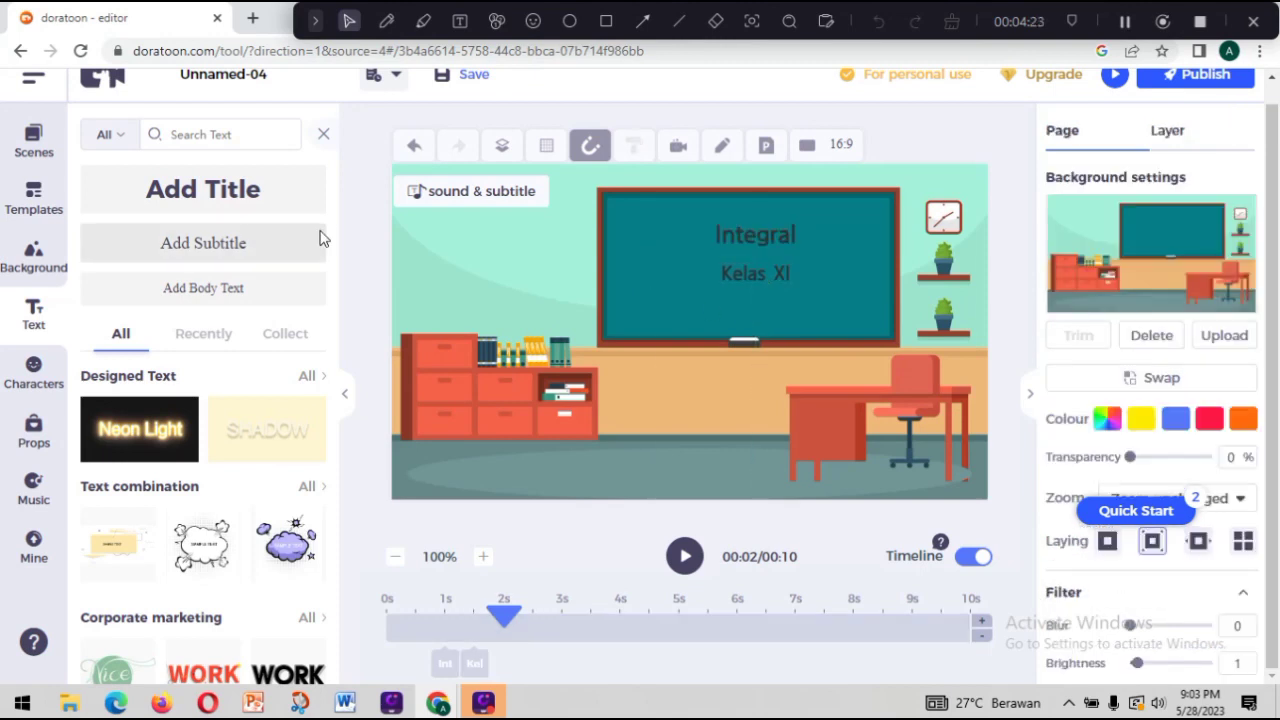
Add body text reading "Oleh :" followed by the author's full name and place it along the chalkboard's lower edge.
left_click(232, 289)
double_click(681, 333)
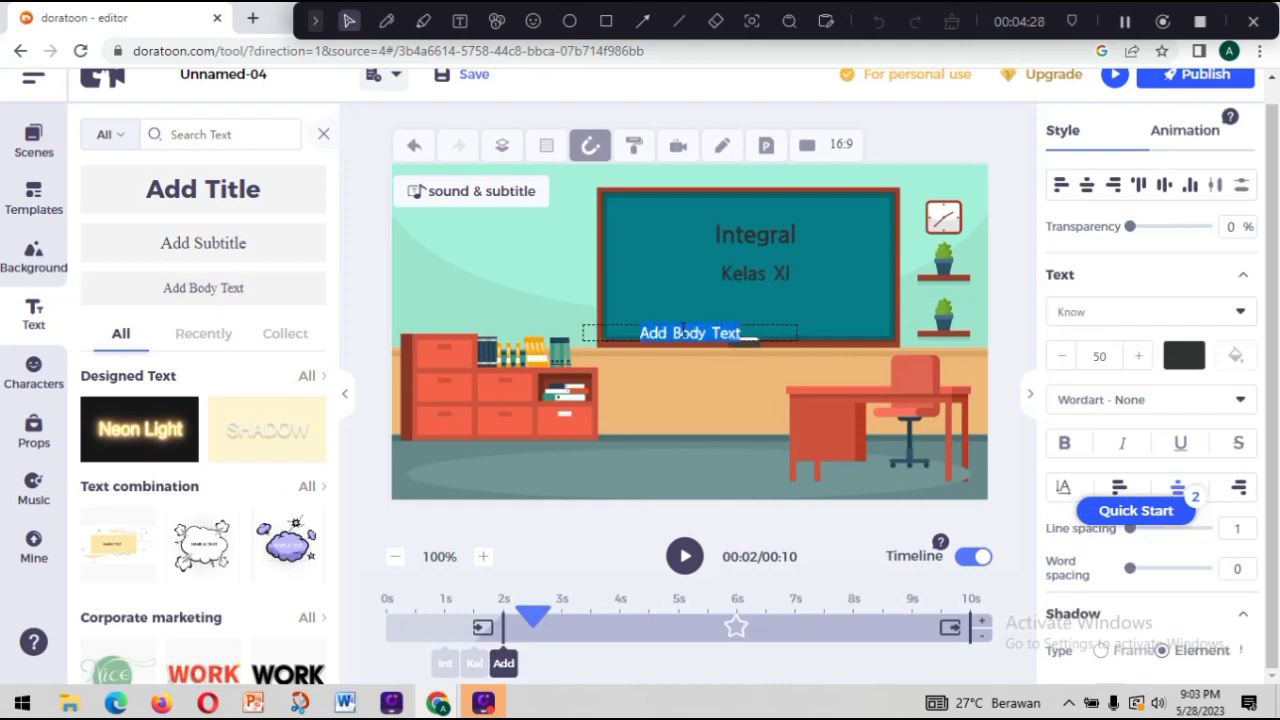
key("BackSpace")
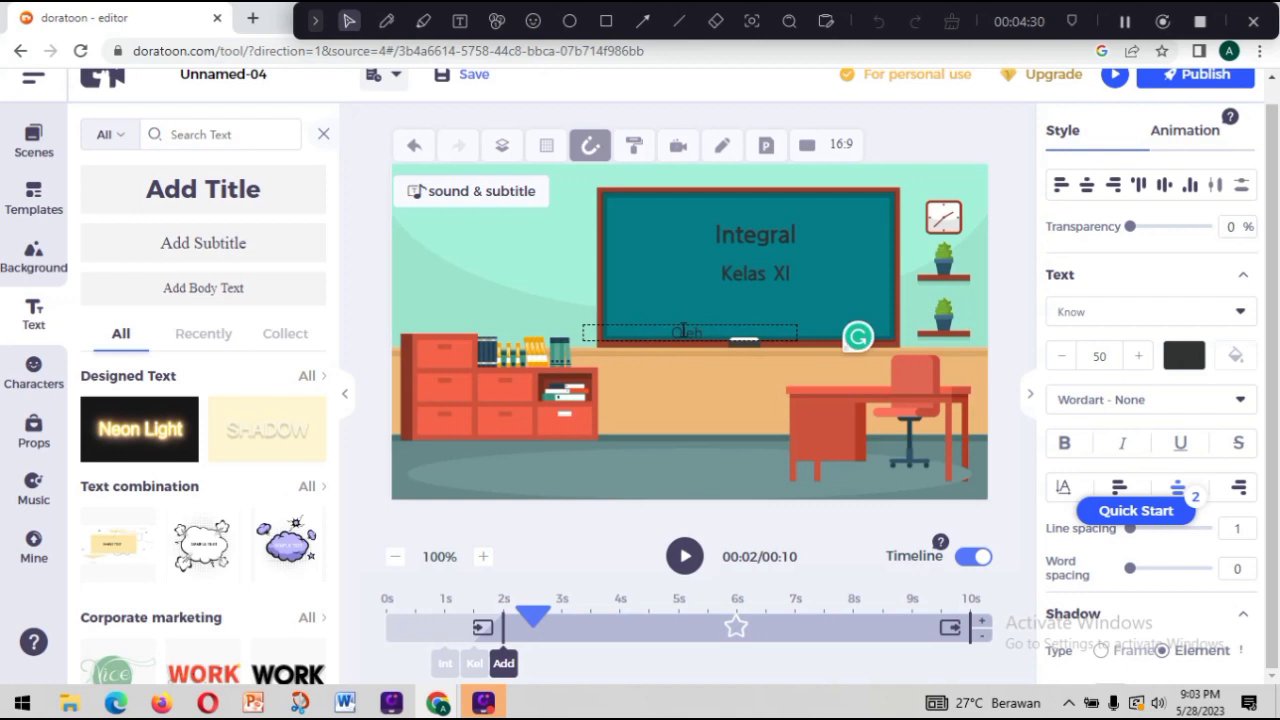
type("Adieh Bil ANd")
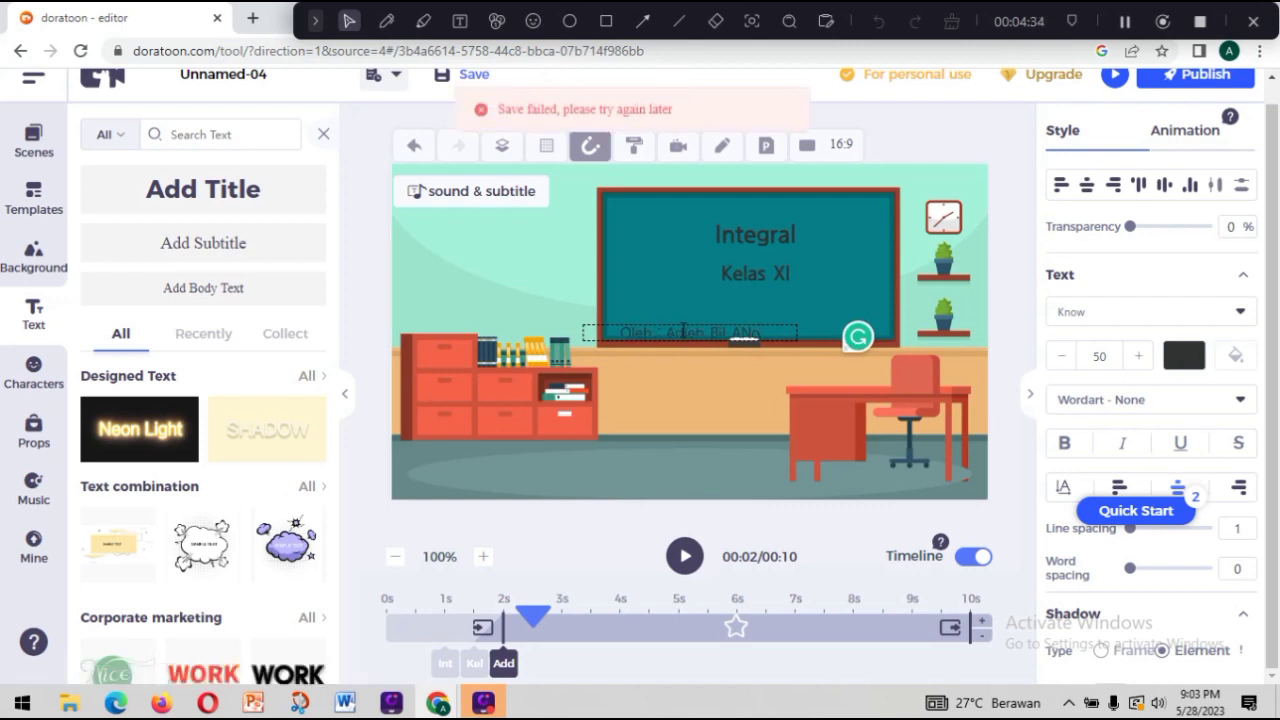
key("BackSpace")
key("BackSpace")
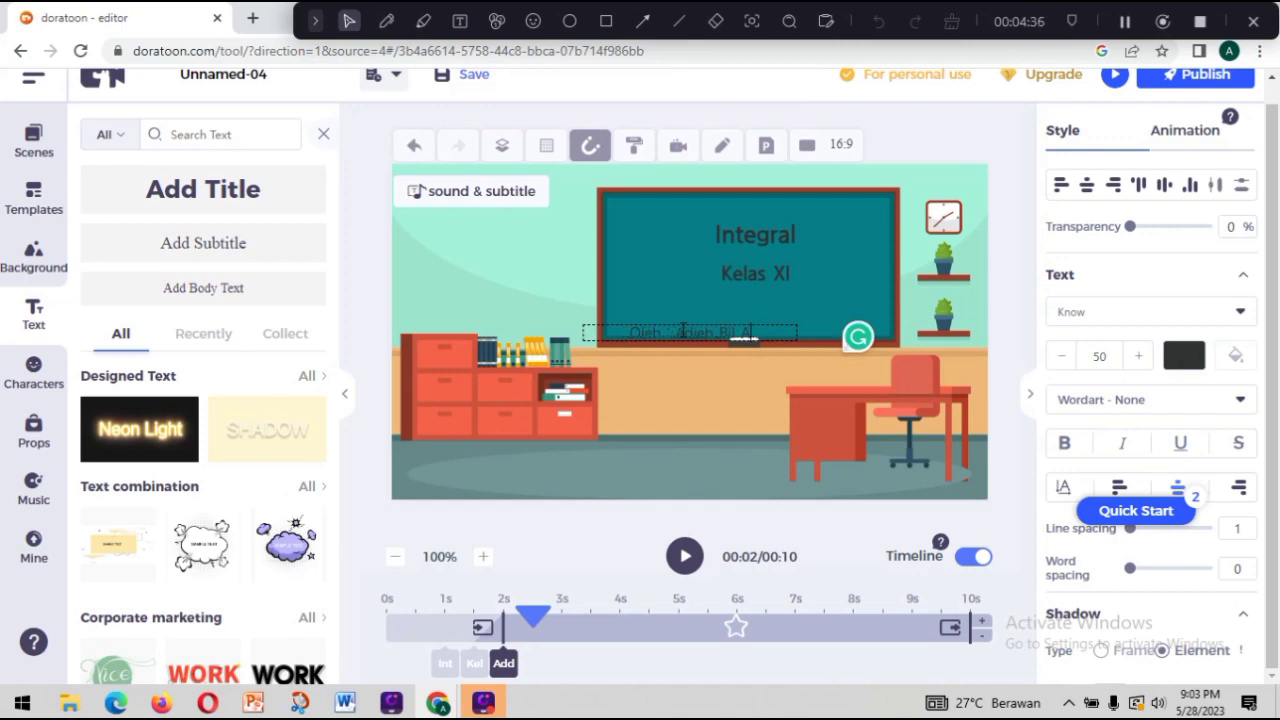
type("nova")
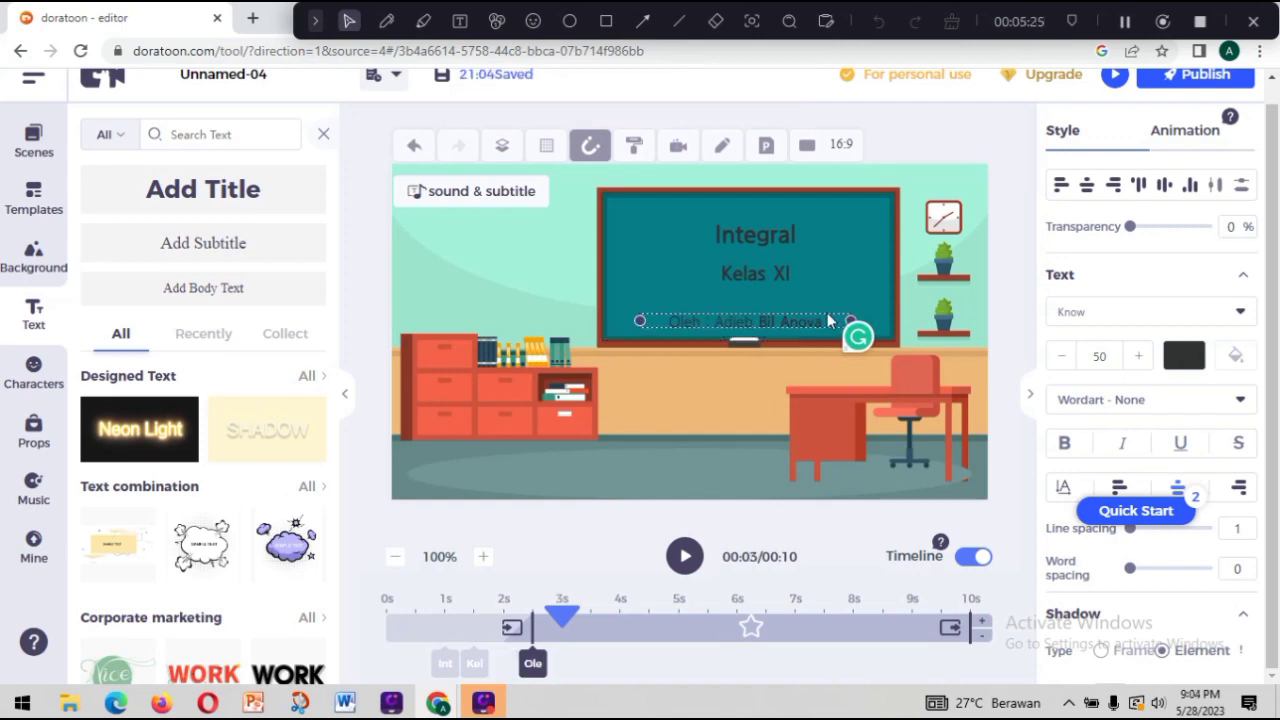
left_click(829, 314)
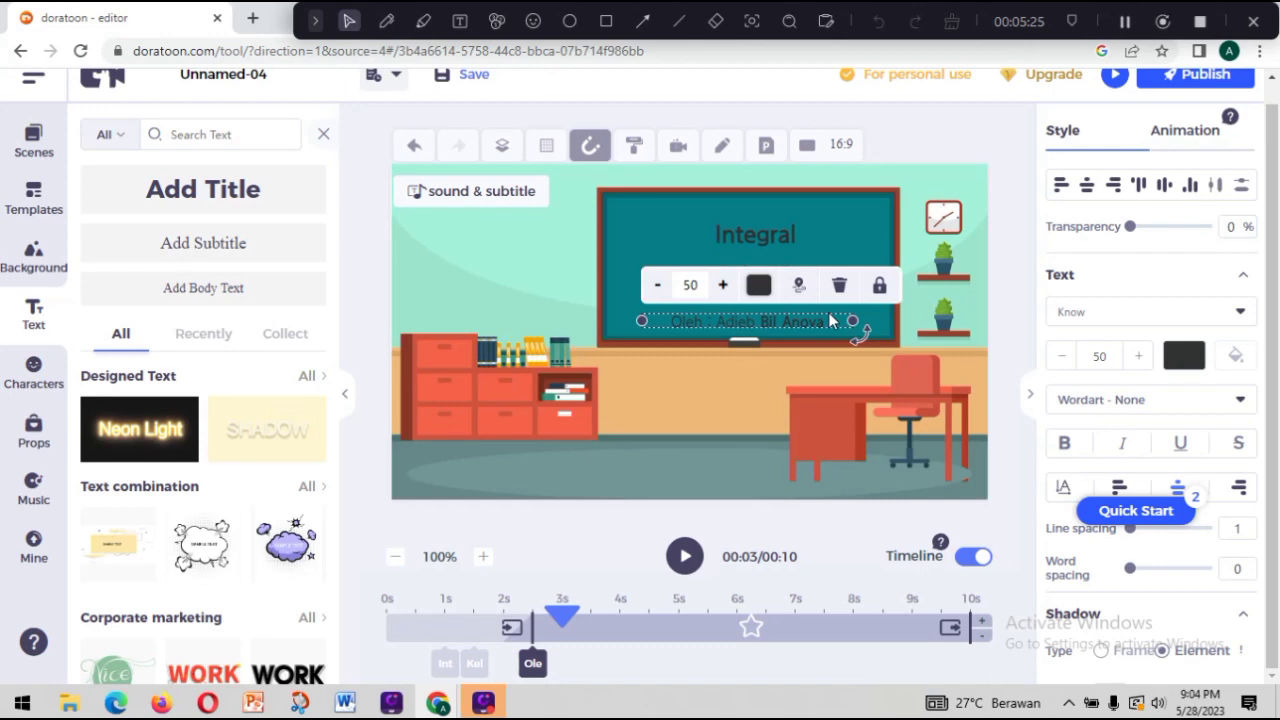
left_click(735, 407)
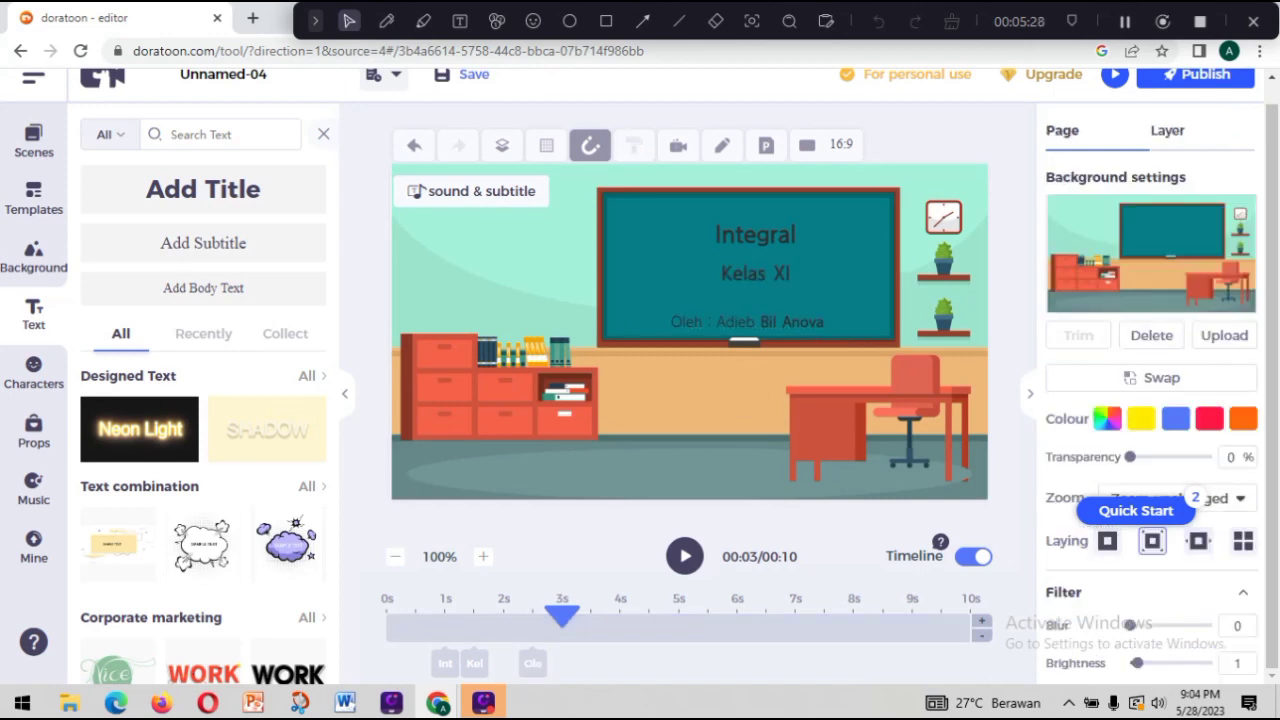
Add the Business character of a man in a blue jacket beside the chalkboard and enlarge him to stand on the floor.
left_click(22, 390)
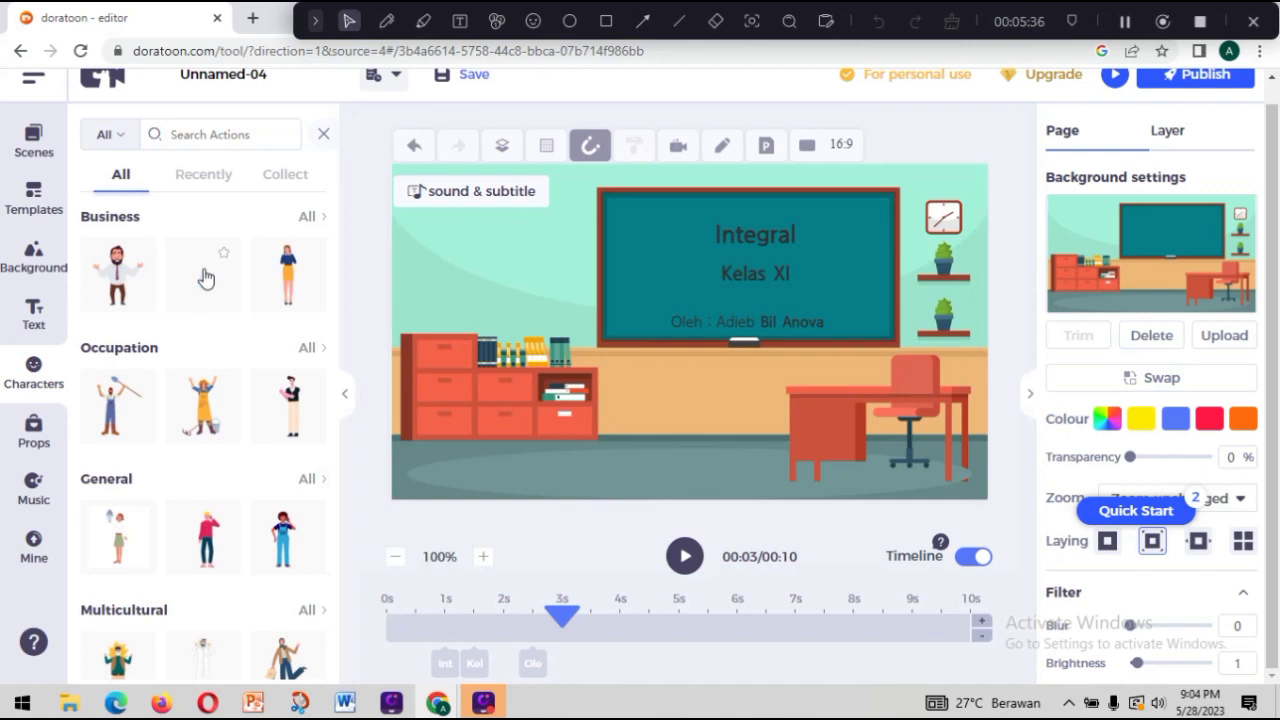
left_click(206, 278)
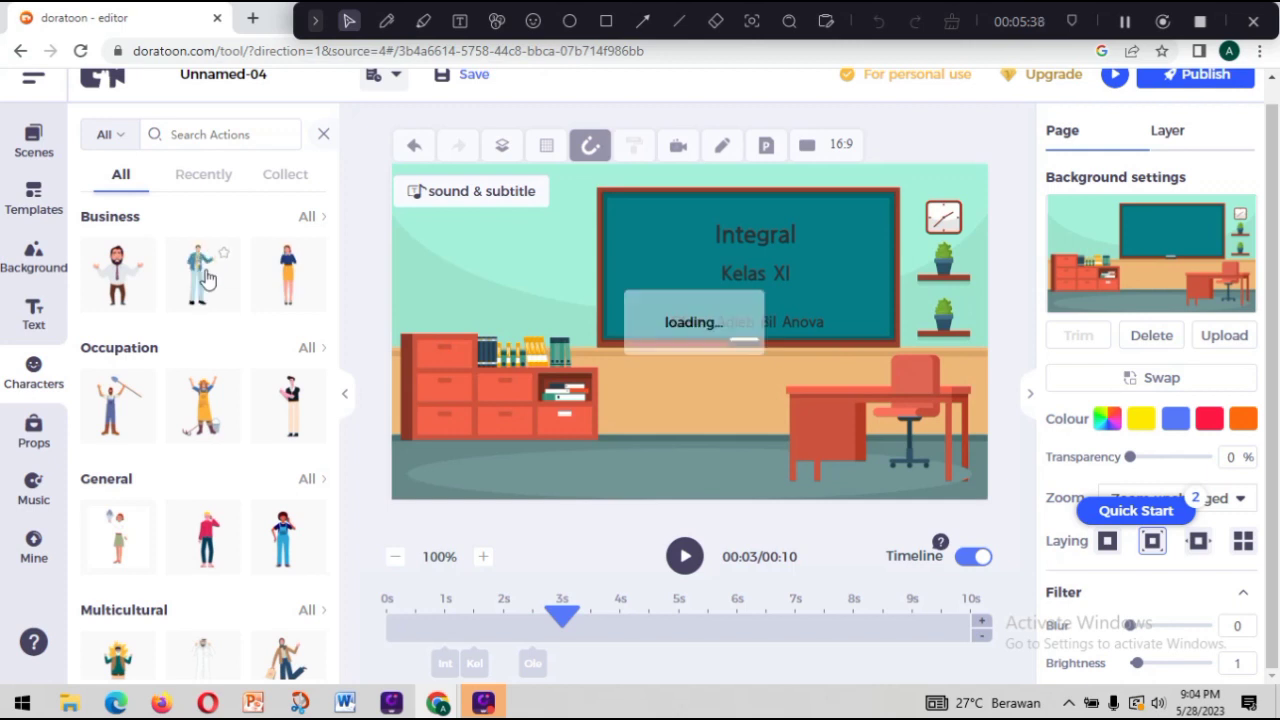
mouse_move(206, 278)
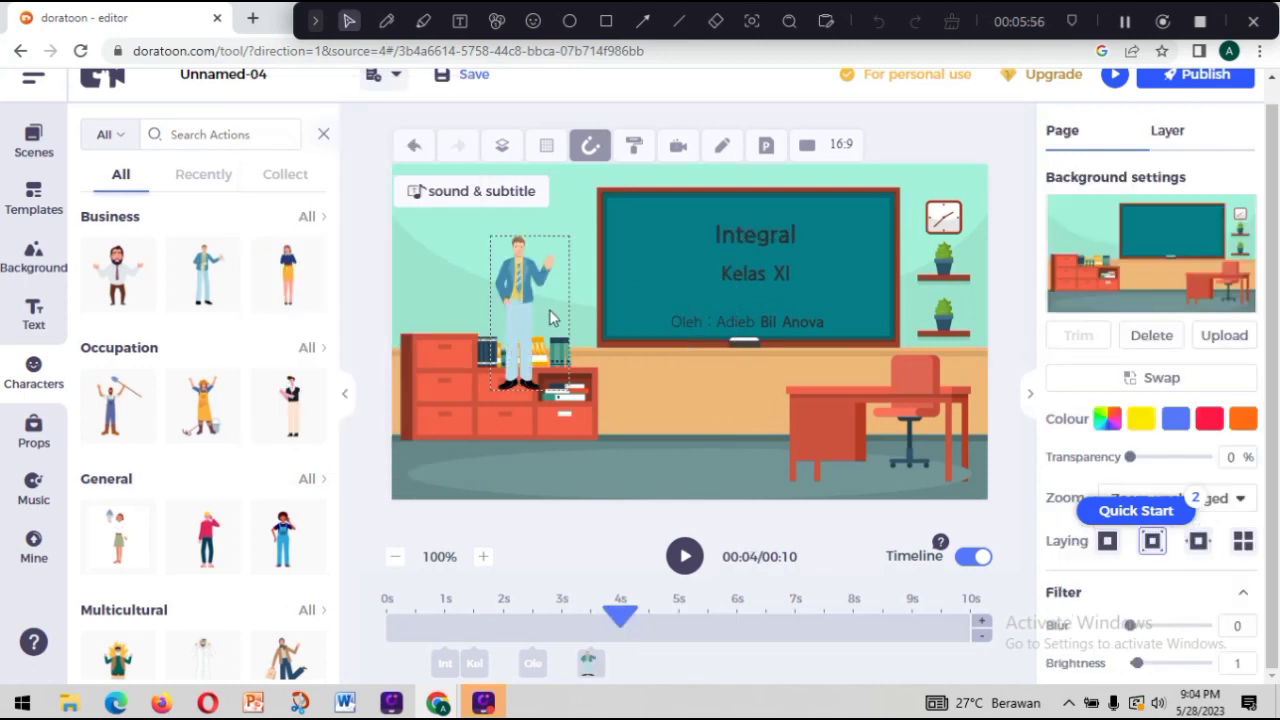
left_click(549, 318)
left_click_drag(590, 427, 609, 463)
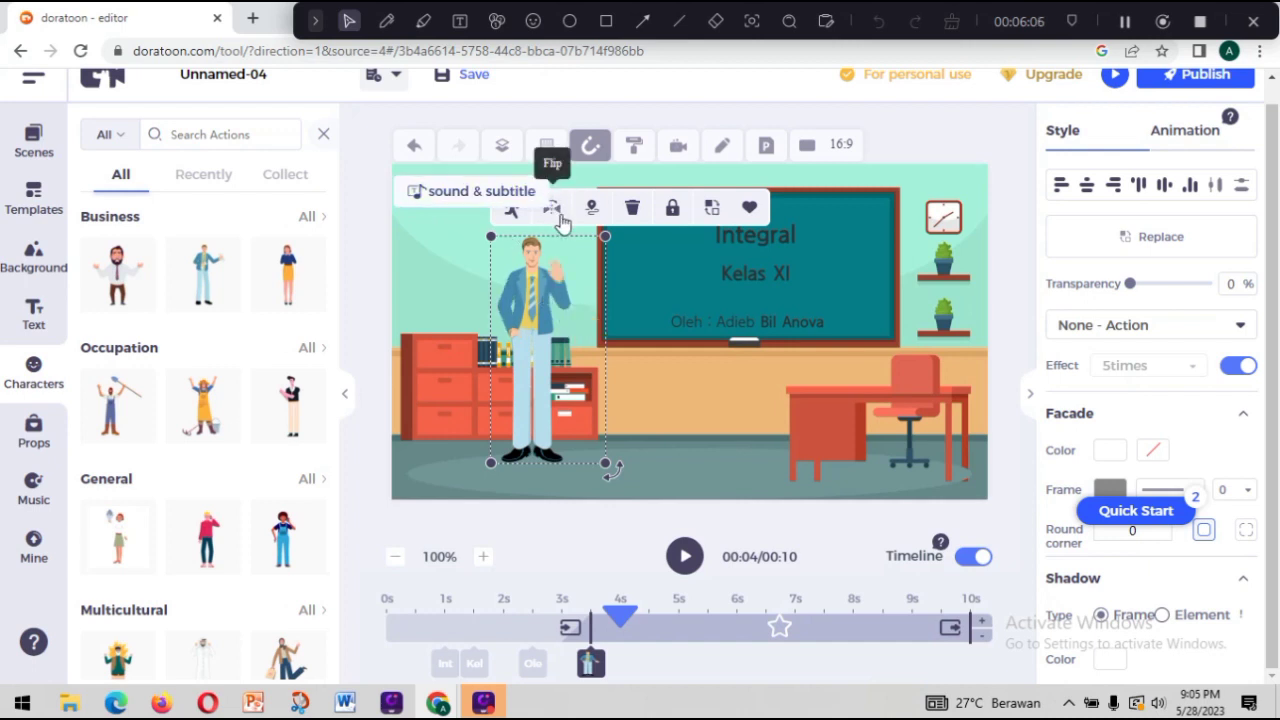
Reposition the man in front of the red cabinet and flip him so his raised hand is towards the chalkboard.
left_click(562, 222)
left_click_drag(590, 304, 559, 265)
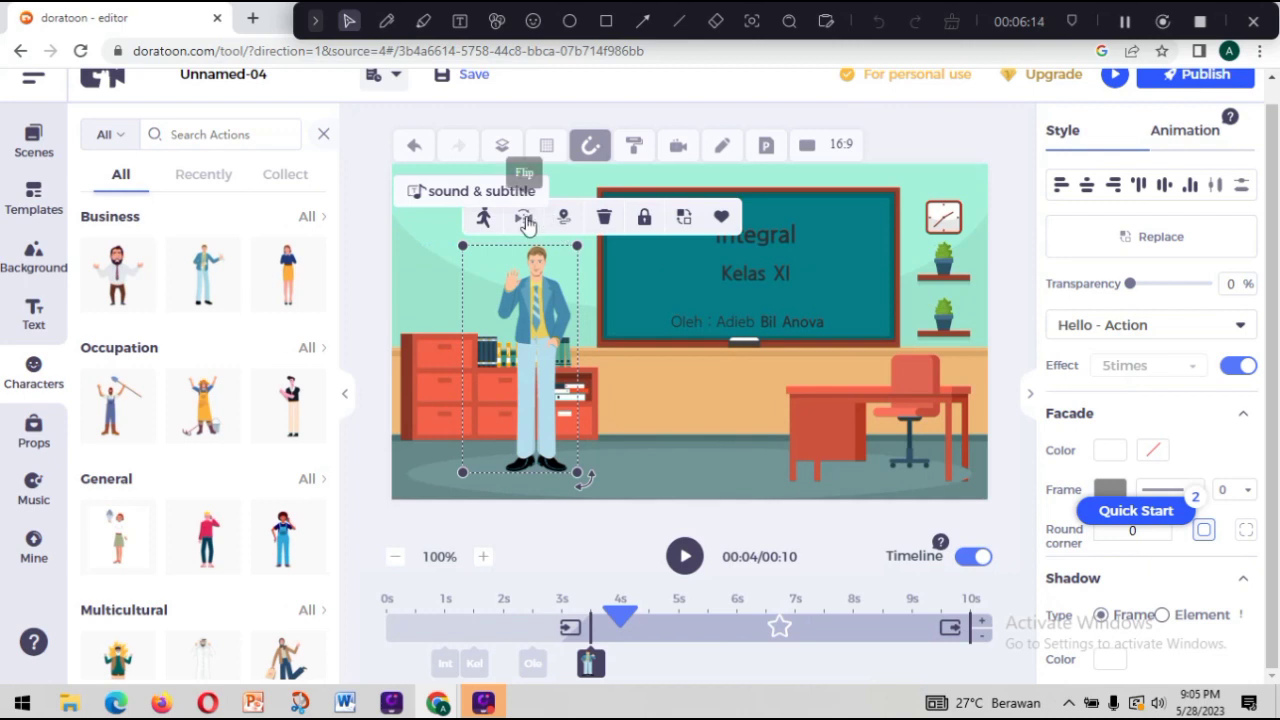
left_click(525, 221)
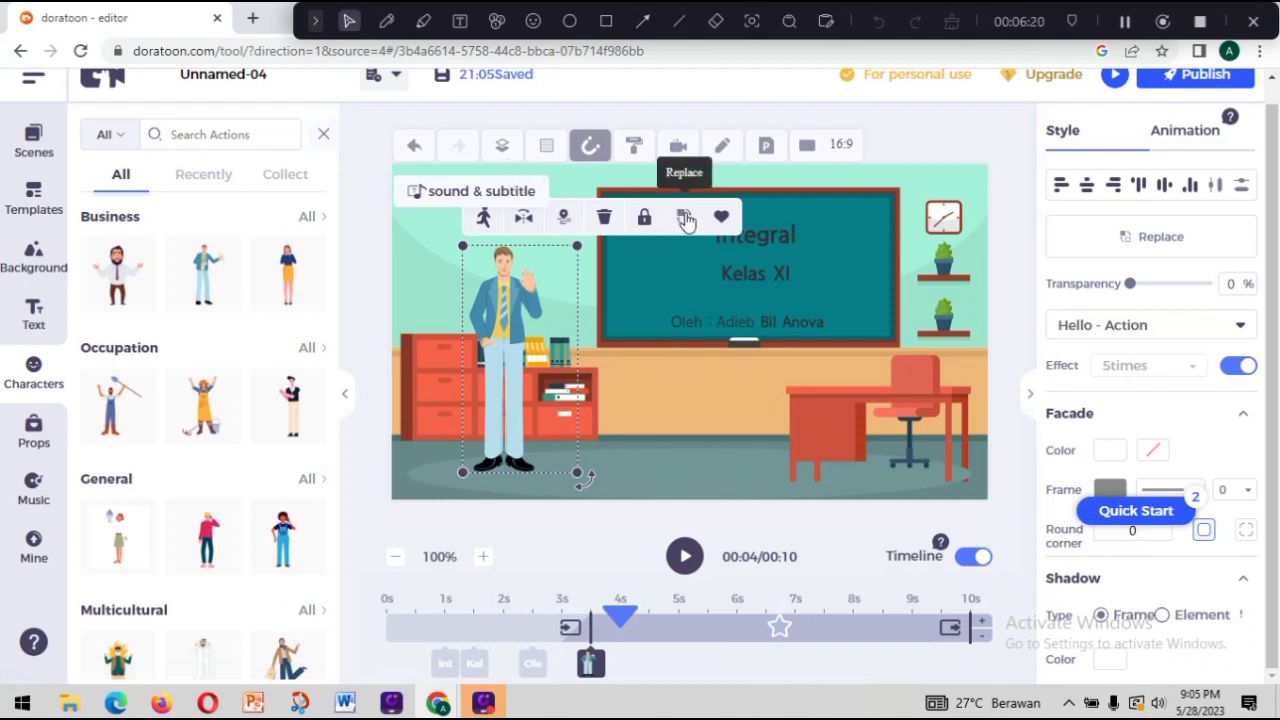
left_click(624, 432)
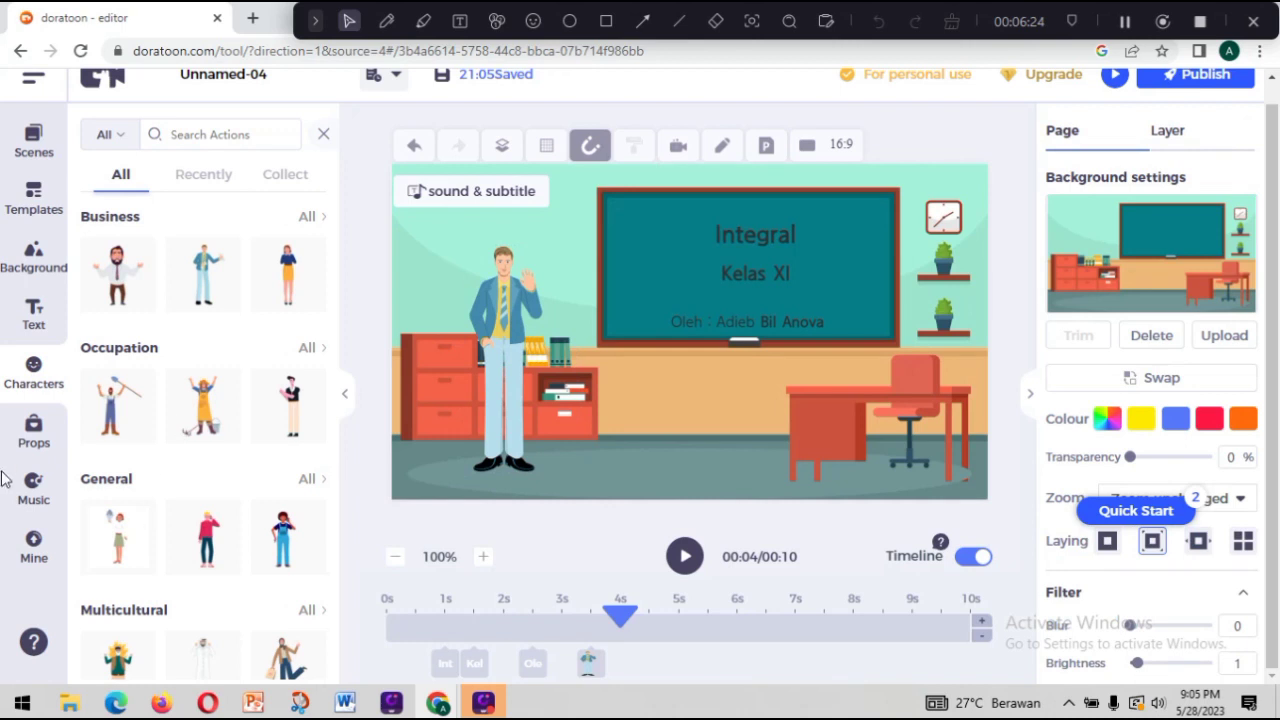
Add the potted orange flower from the "flower" props, shrink it and stand it on top of the red cabinet beside the man.
left_click(33, 430)
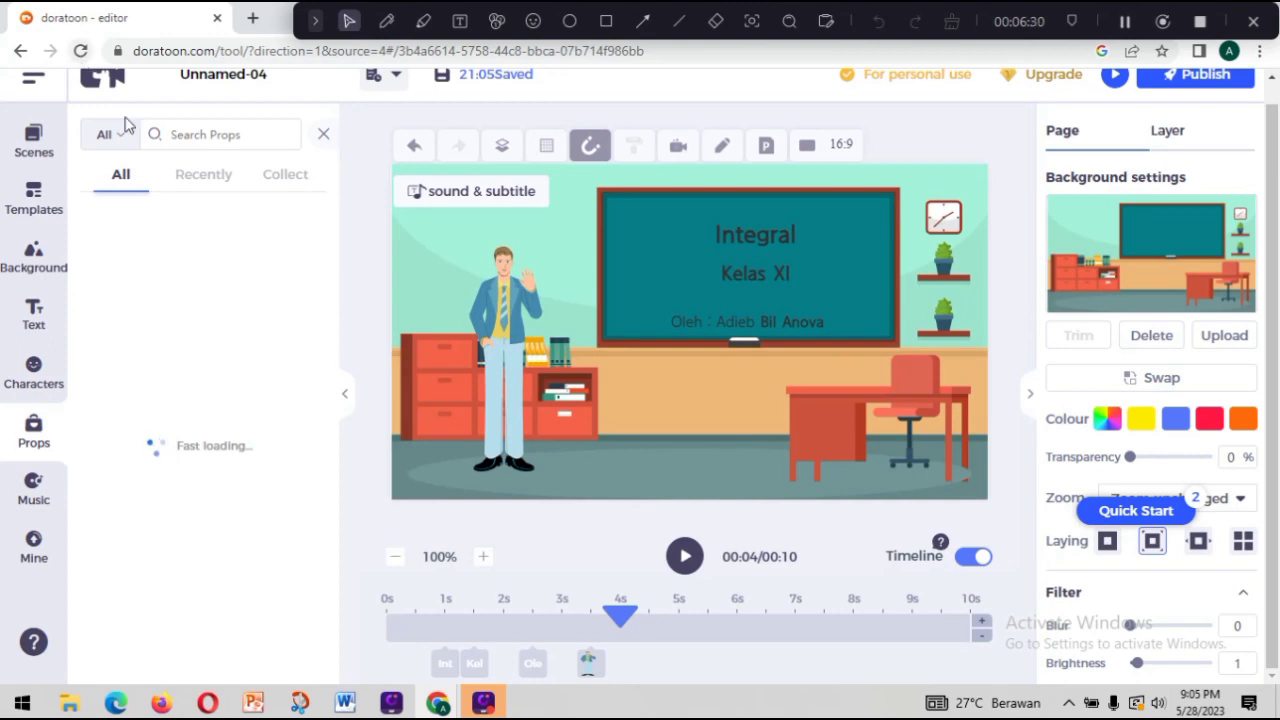
left_click(186, 137)
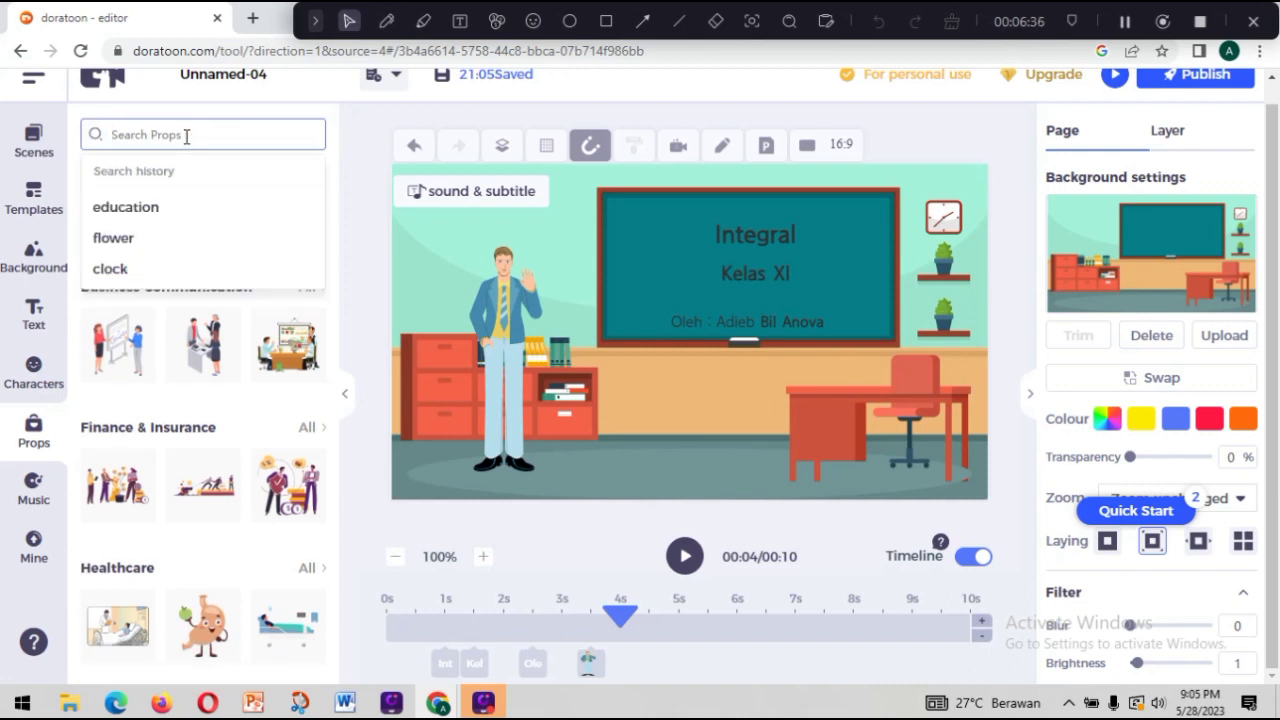
left_click(136, 244)
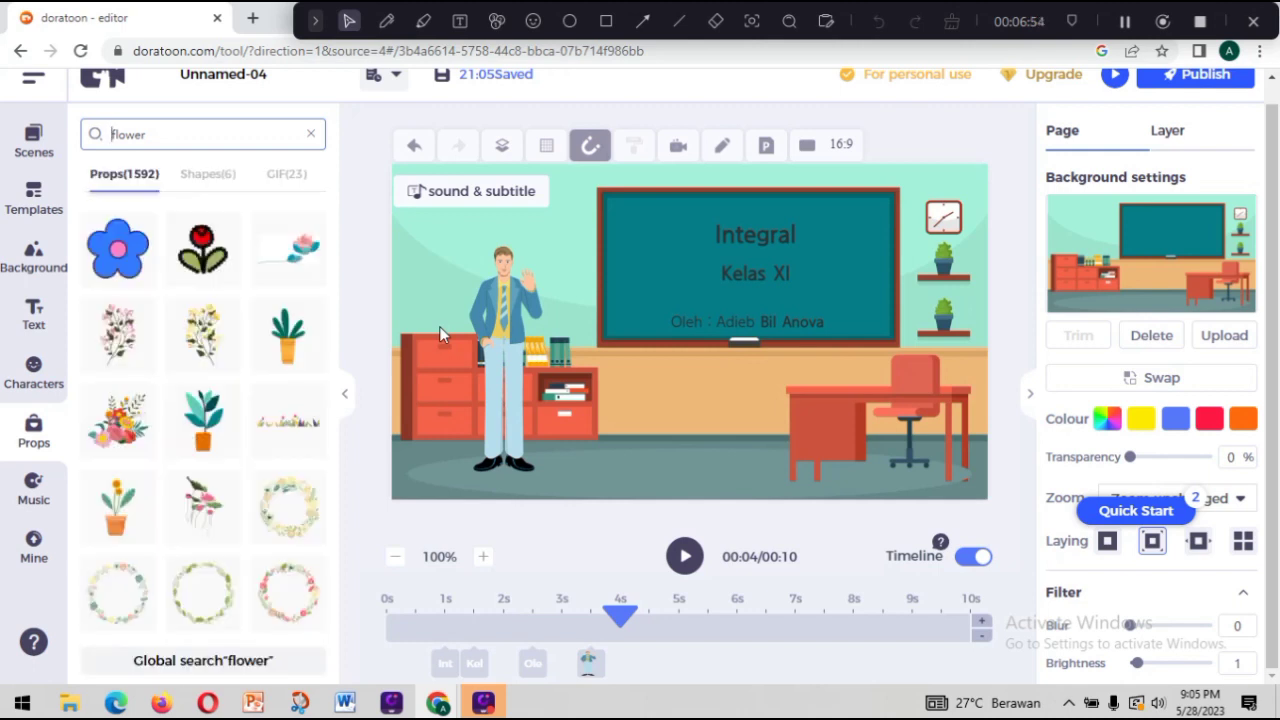
left_click(109, 531)
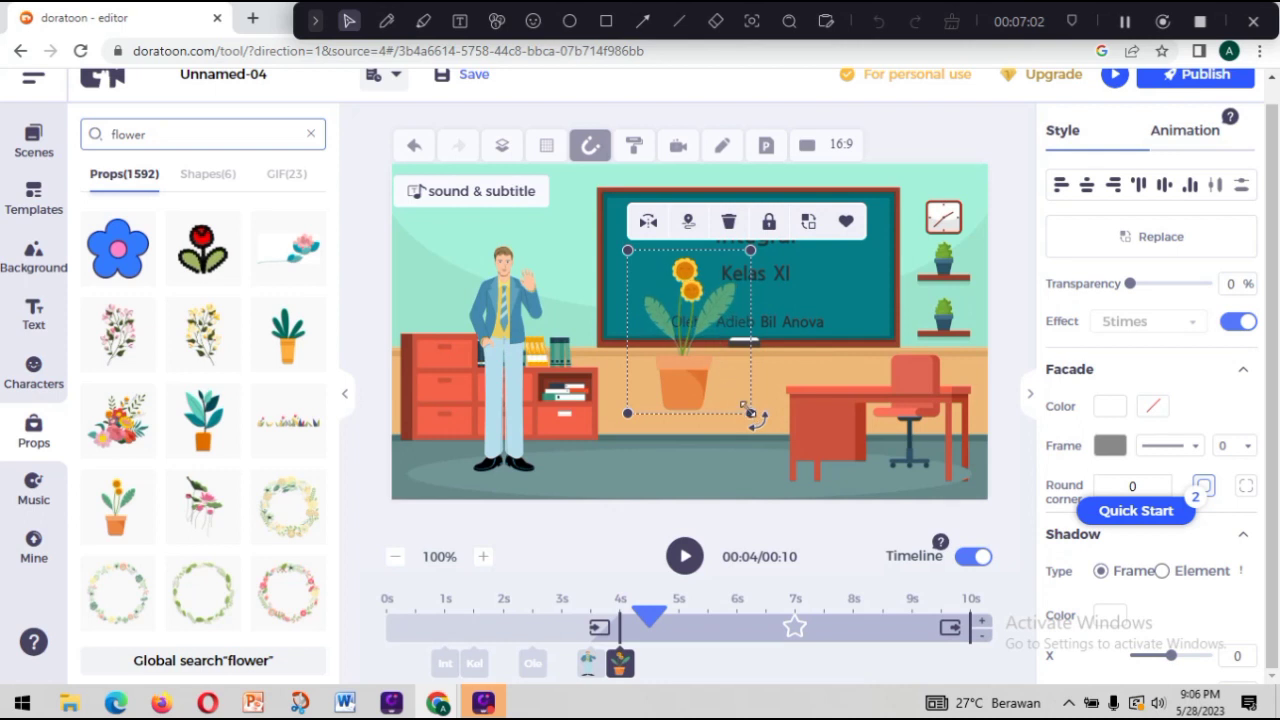
left_click_drag(751, 412, 447, 325)
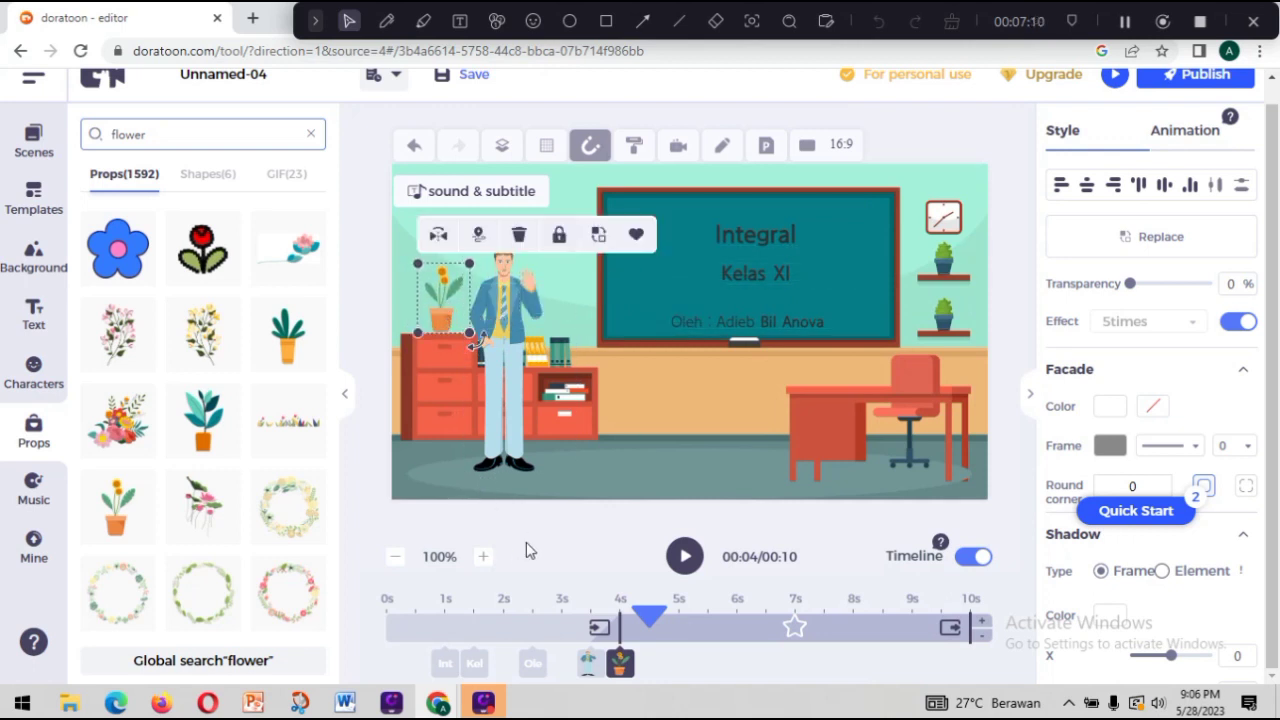
left_click(410, 548)
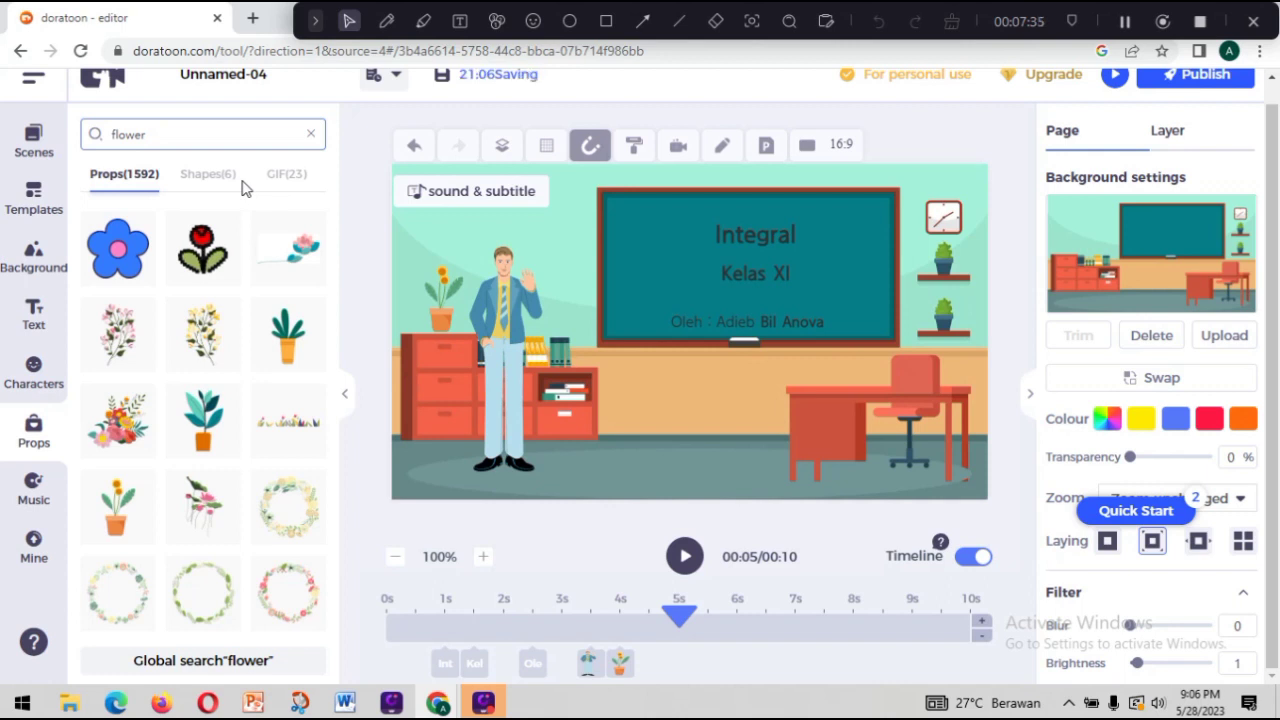
Add the classical Brandenburg track lasting 04:26 from the music library to the video.
left_click(33, 500)
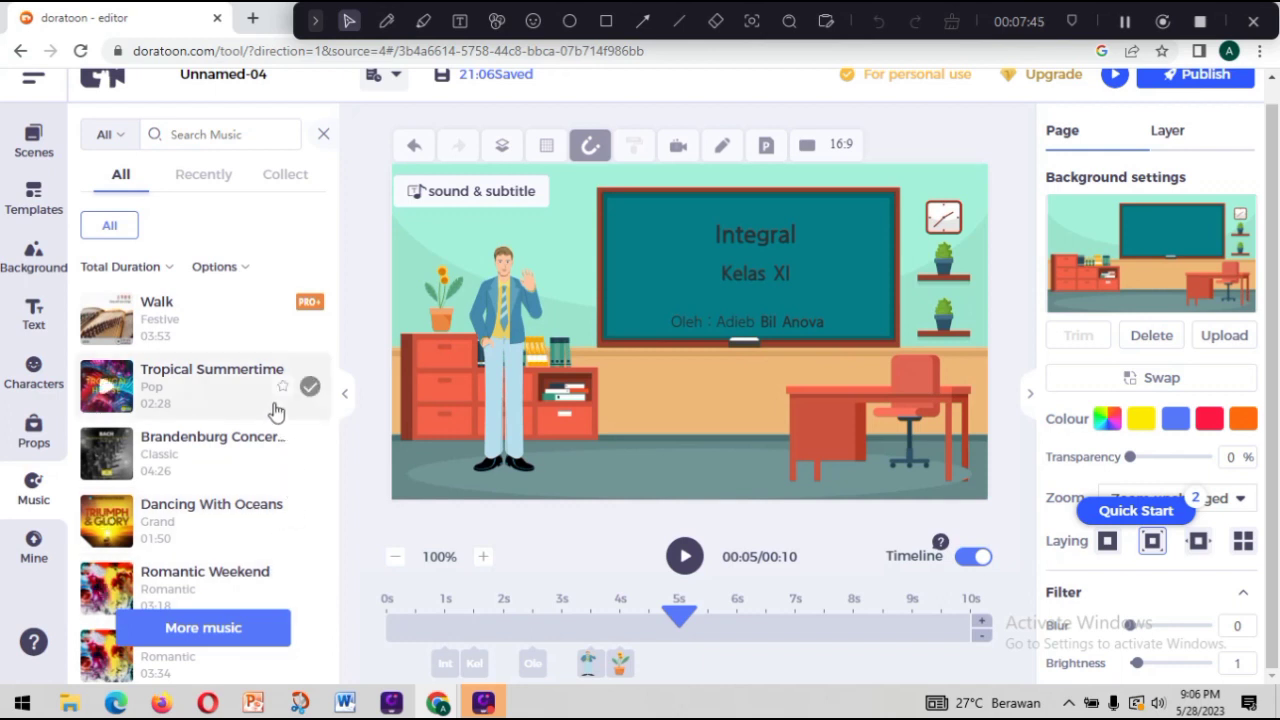
left_click(309, 453)
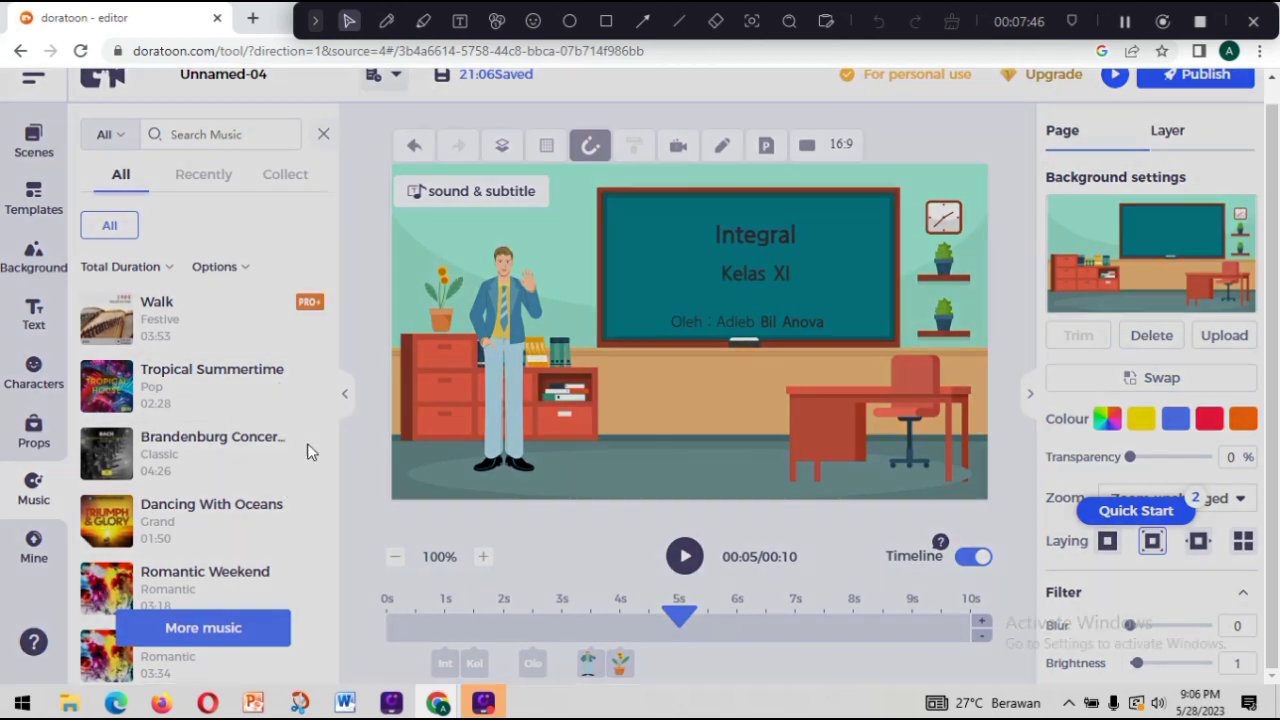
left_click(578, 316)
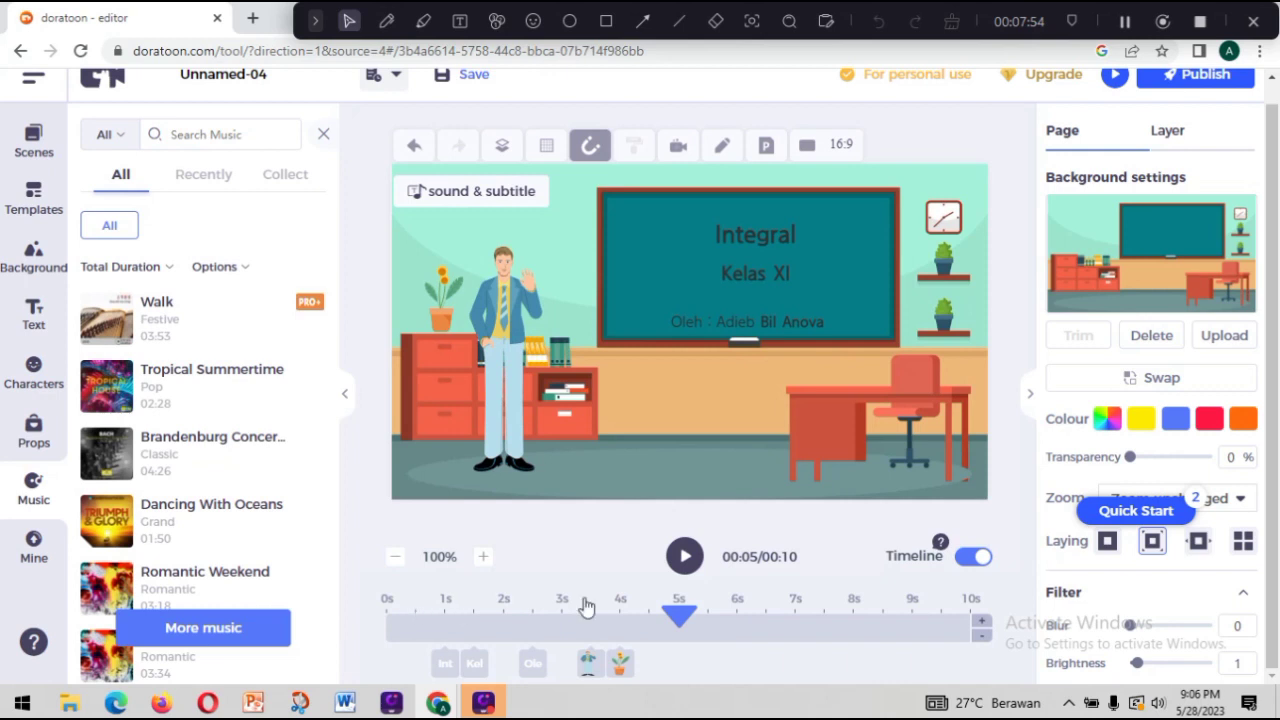
Preview the current page from 0 s to check its animation and music, and pause the playback.
left_click_drag(604, 617, 387, 612)
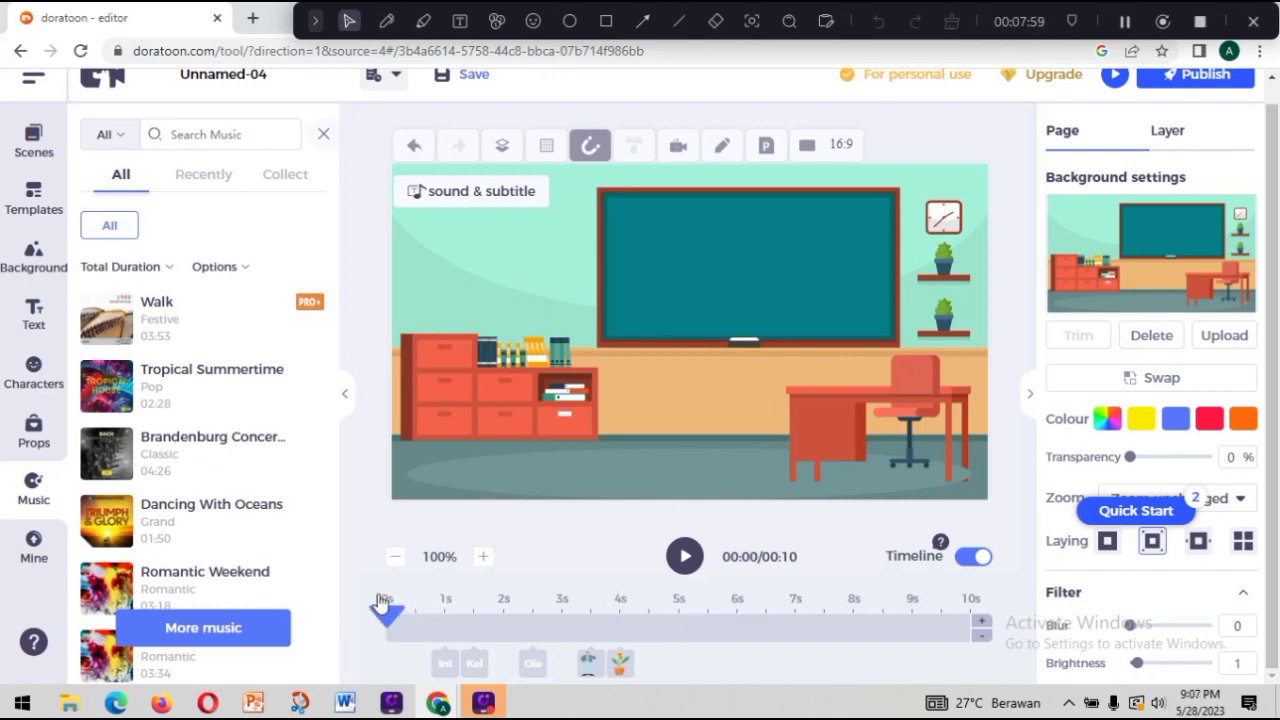
left_click(686, 557)
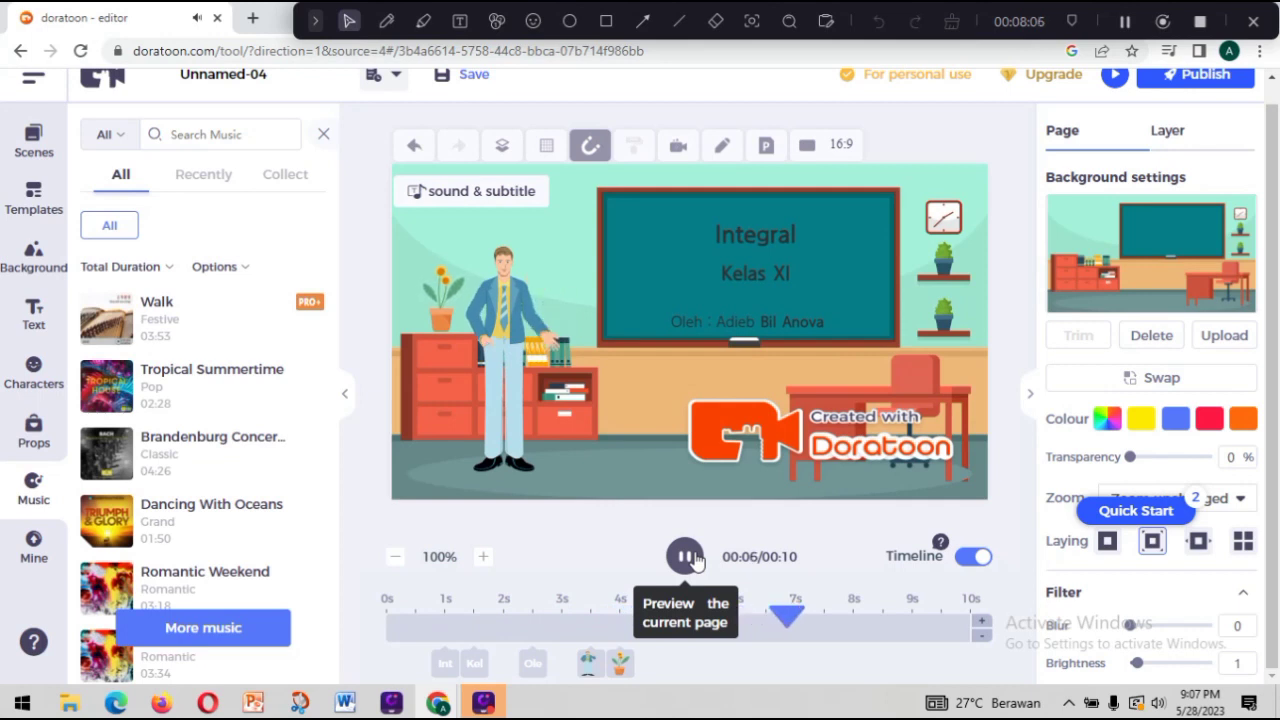
left_click(695, 560)
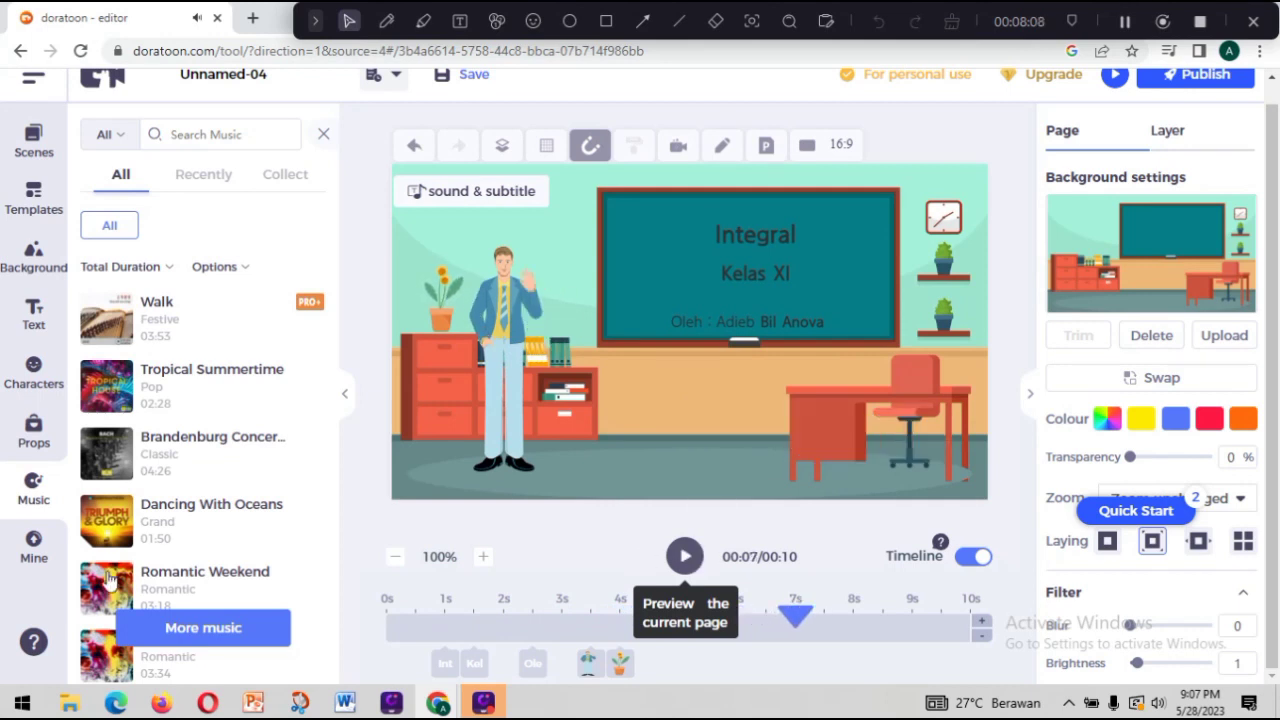
left_click(34, 546)
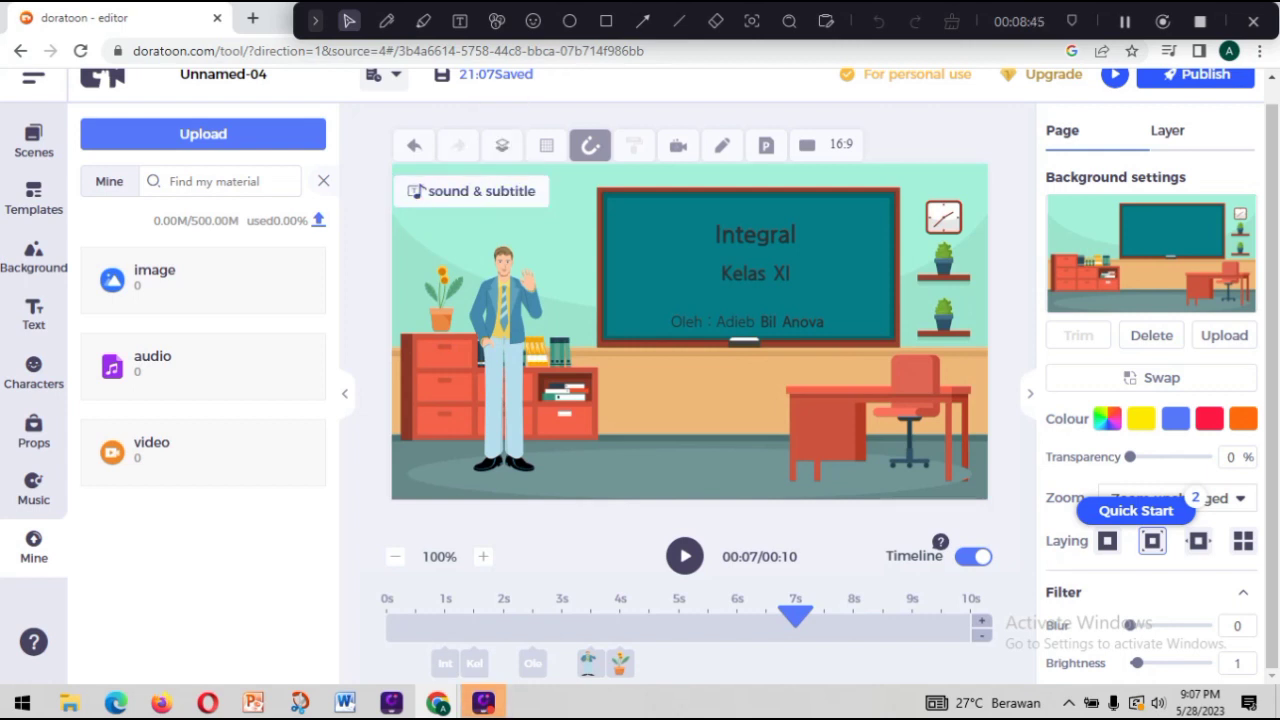
left_click(39, 146)
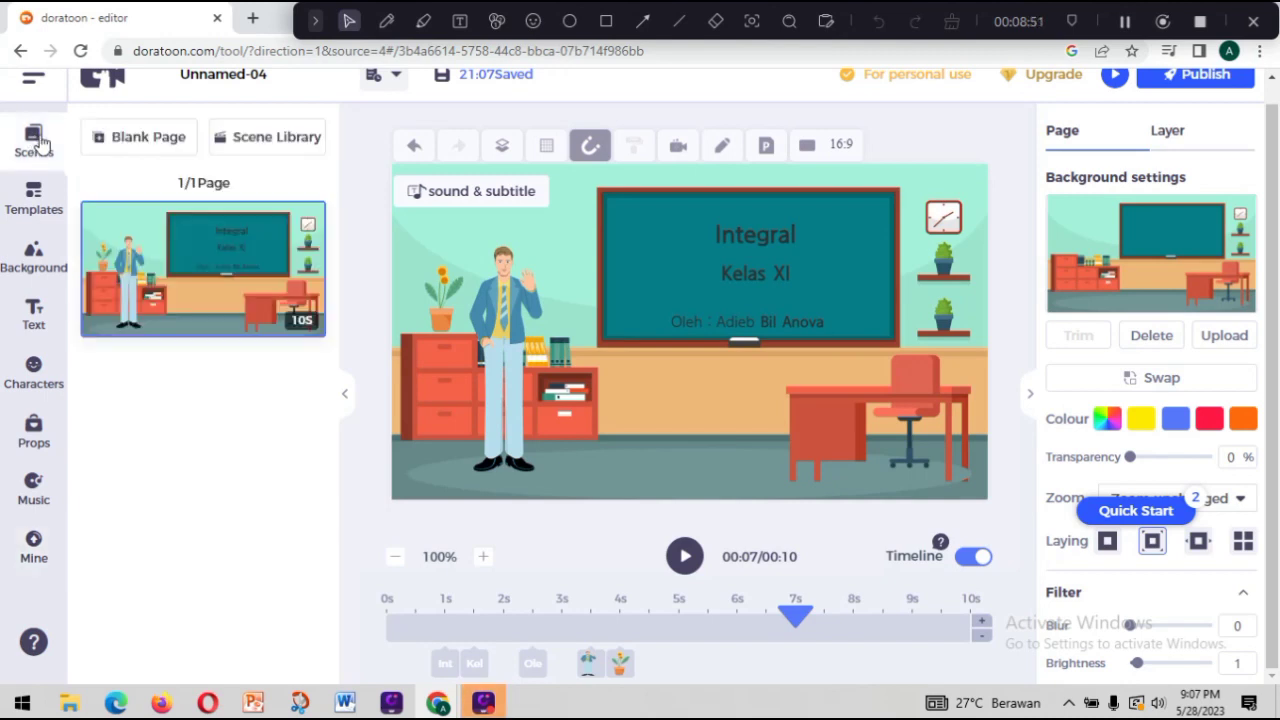
mouse_move(265, 224)
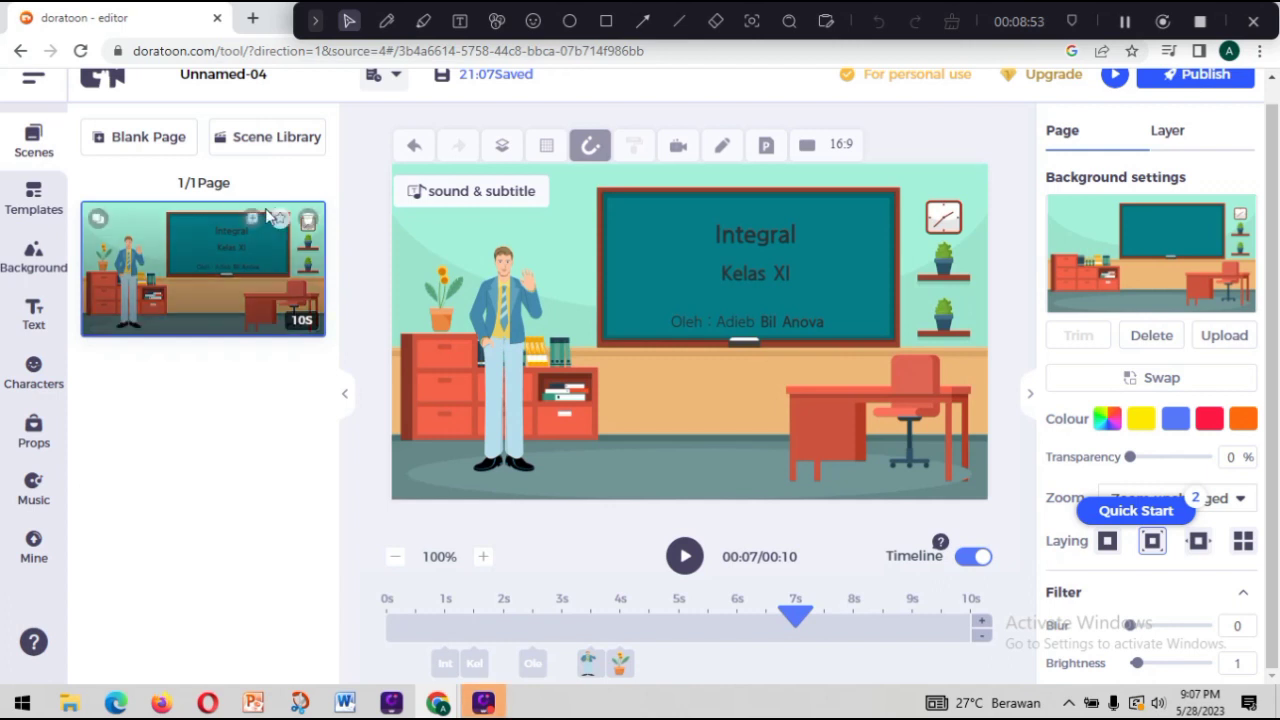
Export the video as an MP4 titled "contoh 1" with the standard watermark in HD 720P.
left_click(1165, 80)
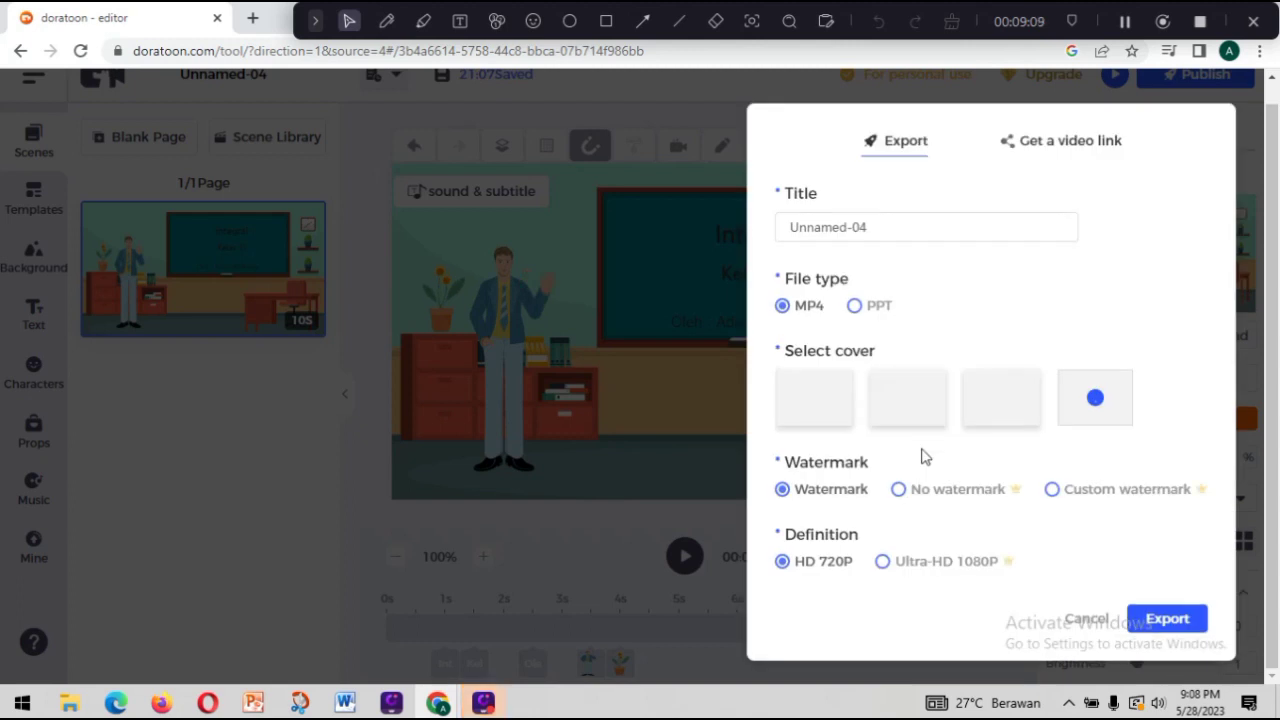
double_click(874, 220)
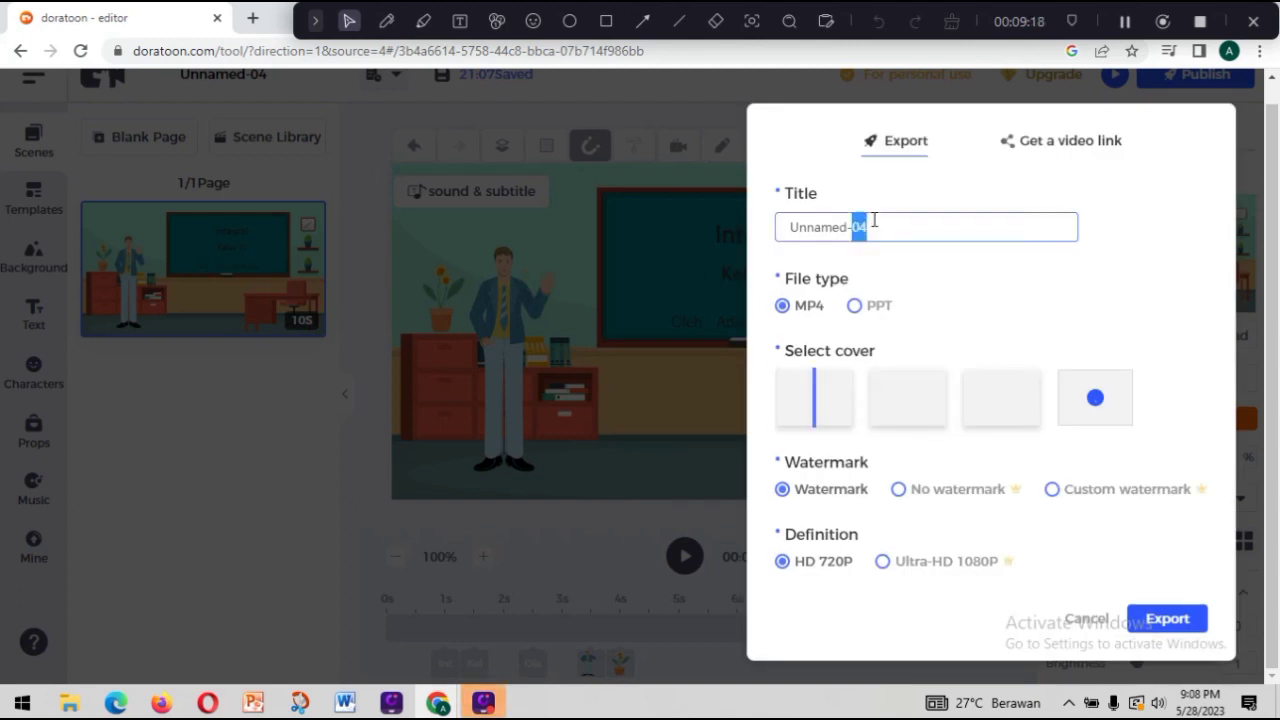
left_click(874, 220)
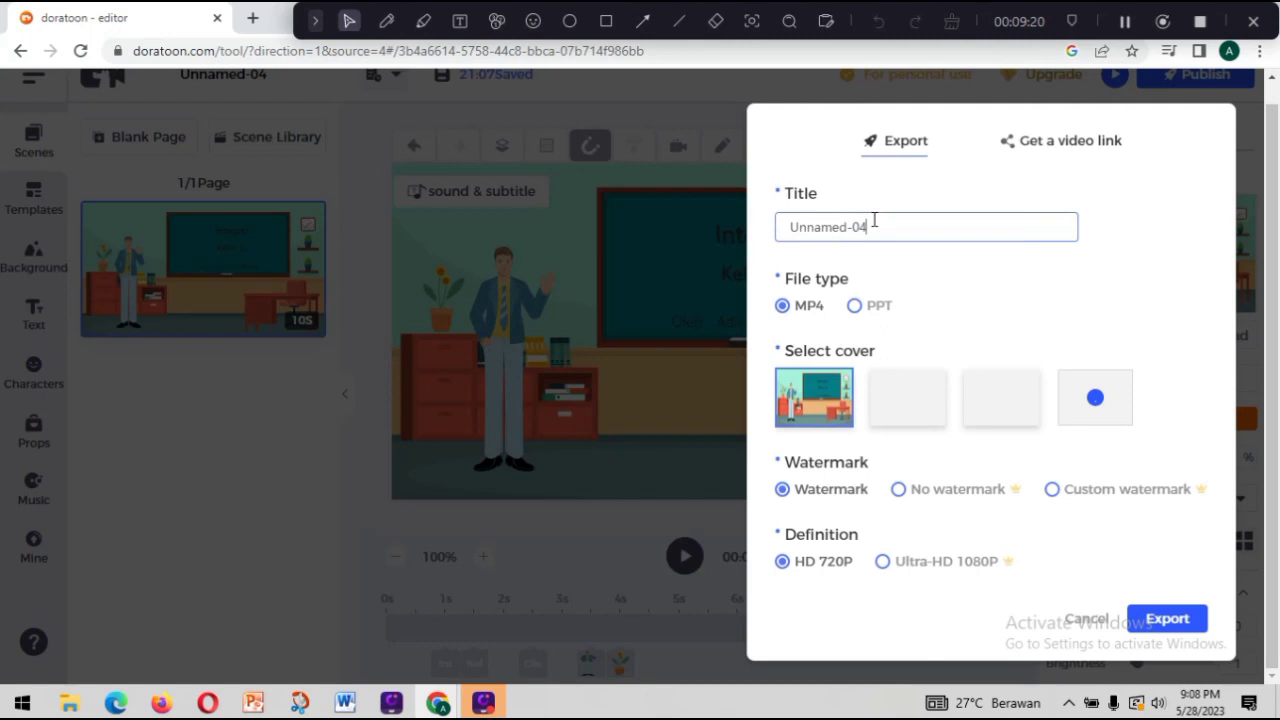
double_click(874, 220)
type("contoh 1")
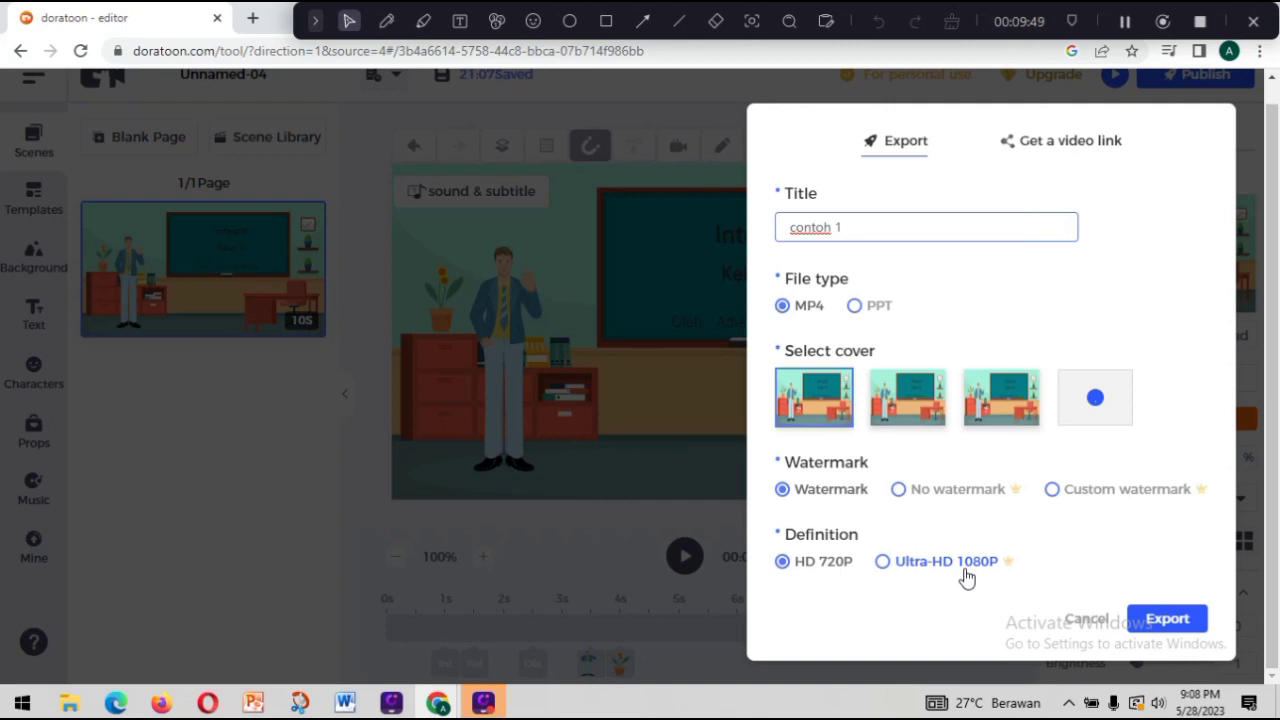
left_click(1160, 620)
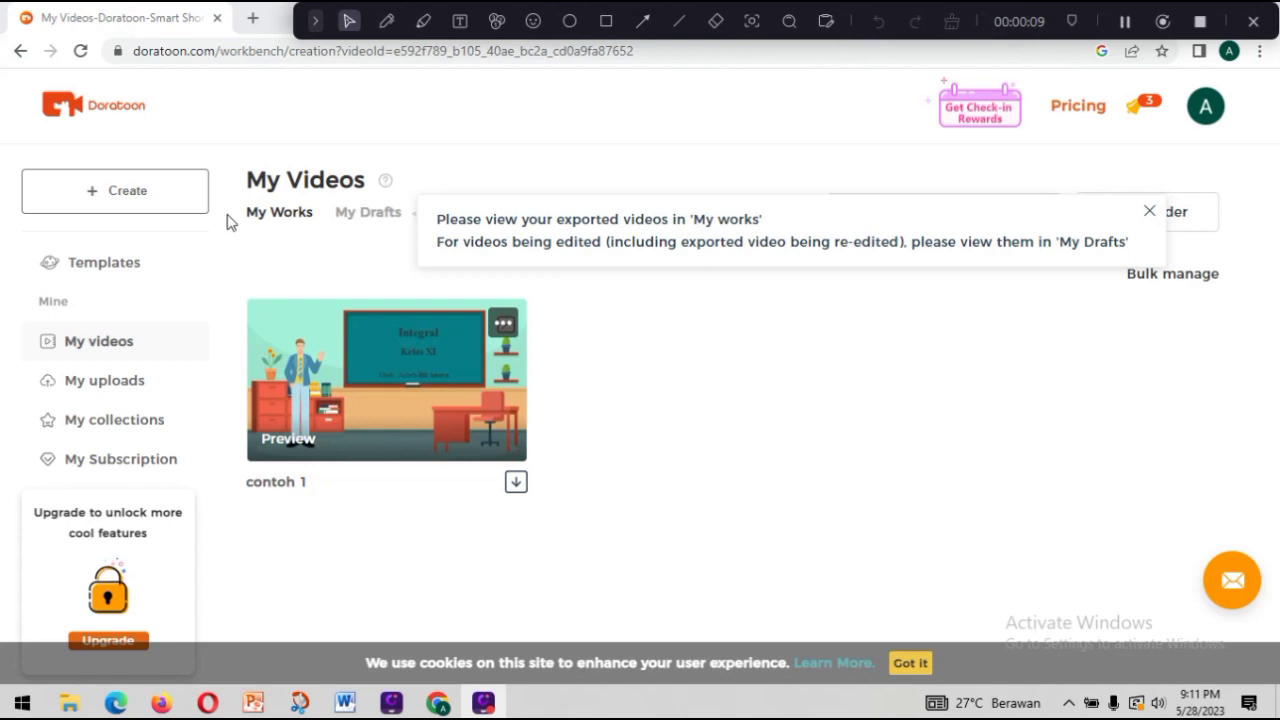
Find the Online Education template among the education templates and open it for editing.
left_click(93, 266)
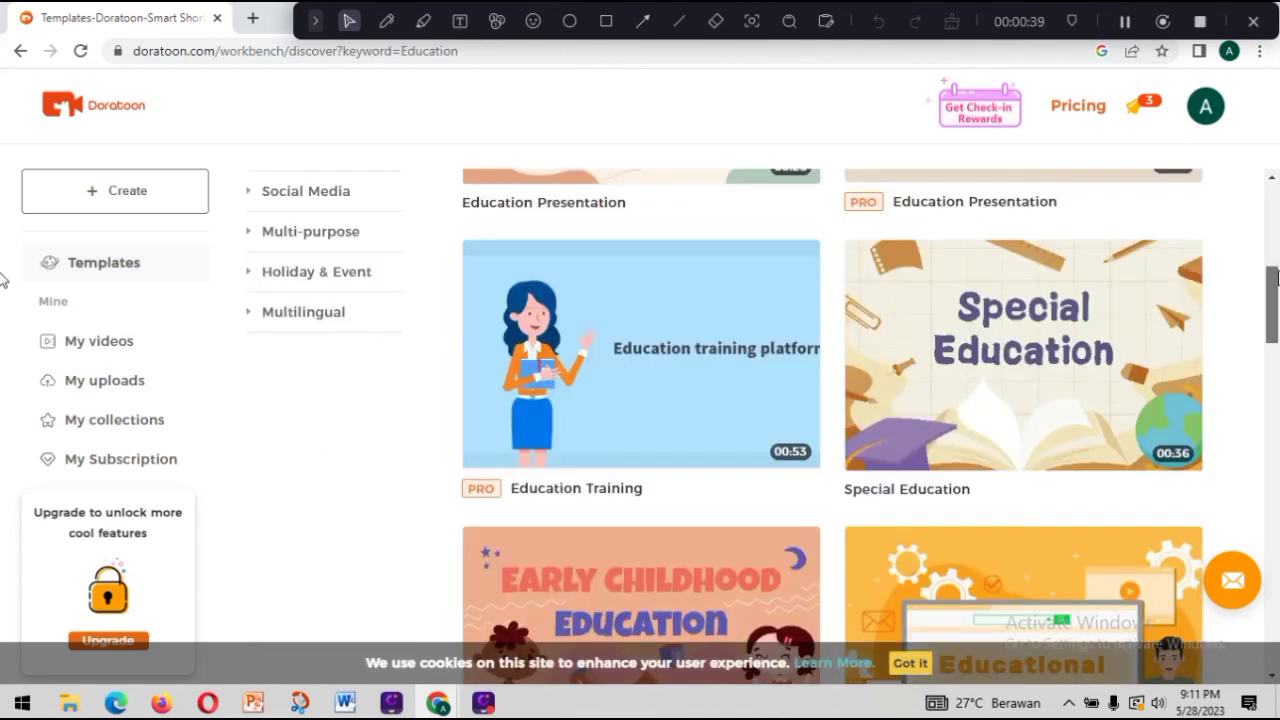
scroll(3, 228, "up", 3)
left_click_drag(1277, 243, 1278, 360)
mouse_move(790, 380)
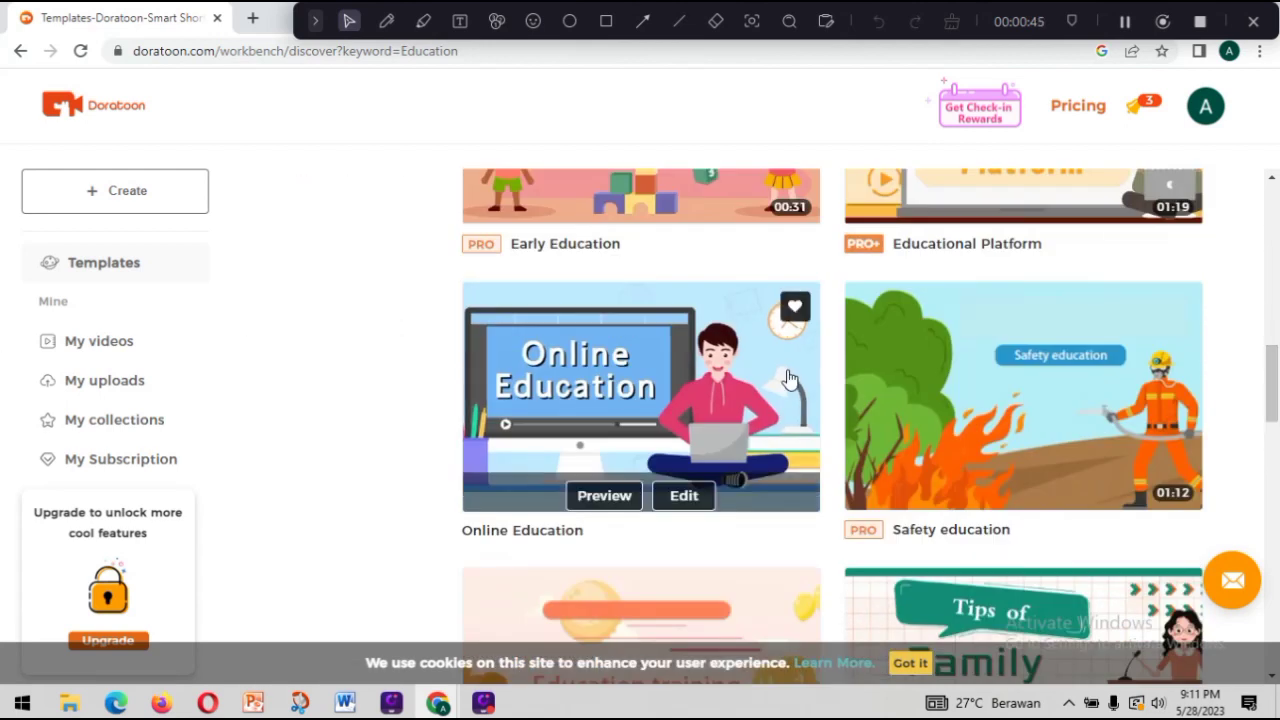
left_click(684, 489)
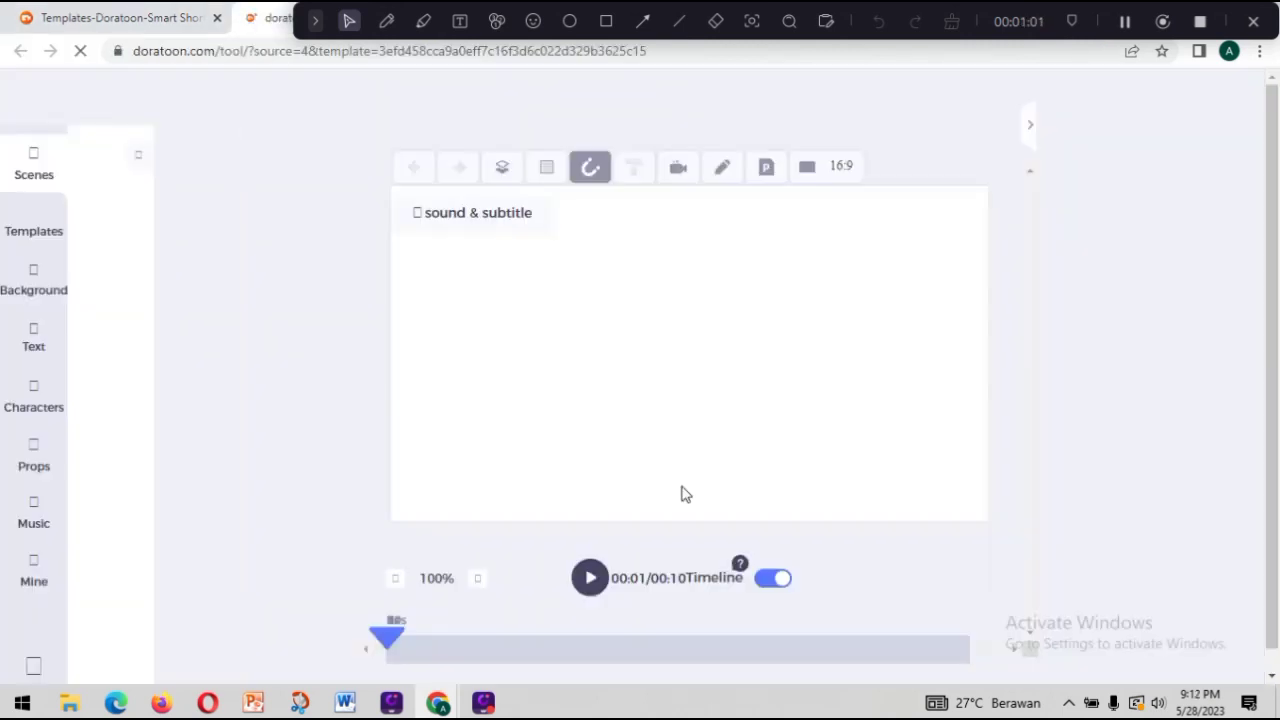